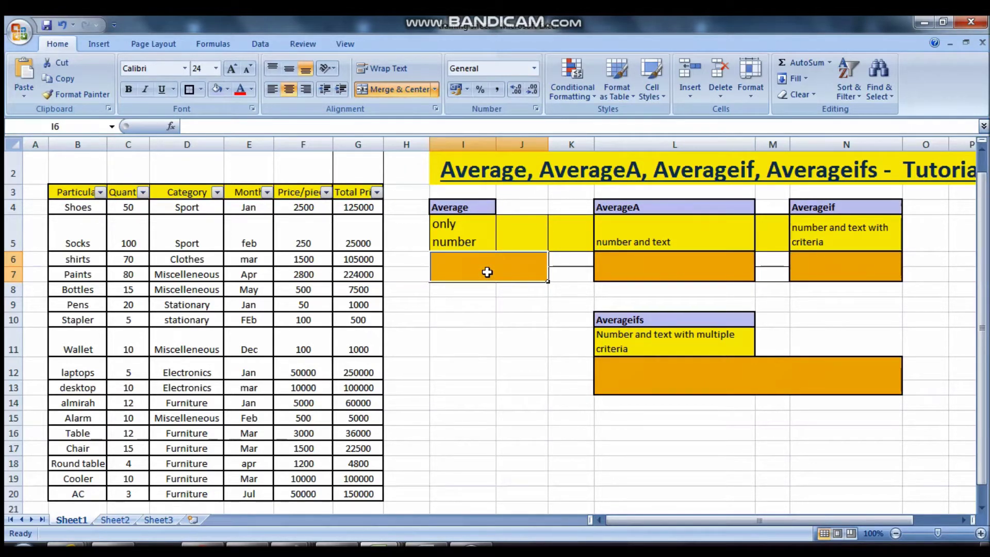
# - Enter the formula =average(G:G) in the result cell I6 under Average to average the Total Price column
pyautogui.moveTo(369, 165); pyautogui.dragTo(369, 508)
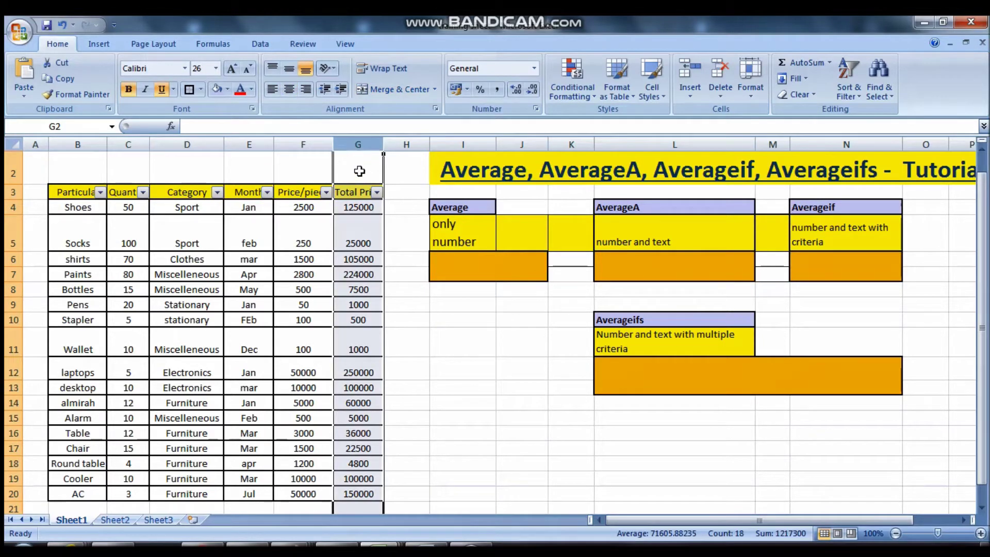
pyautogui.click(475, 386)
pyautogui.click(493, 261)
pyautogui.doubleClick(494, 261)
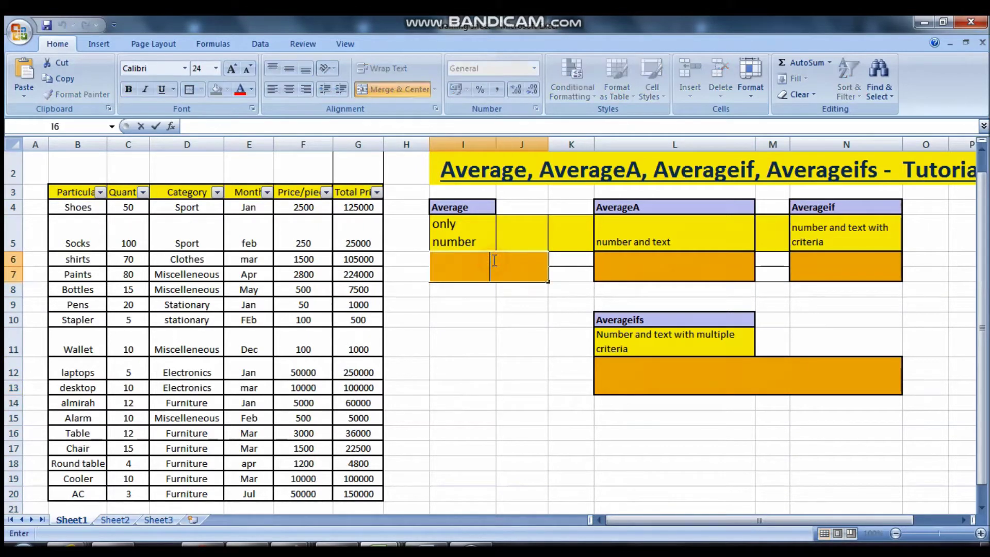
pyautogui.write('=')
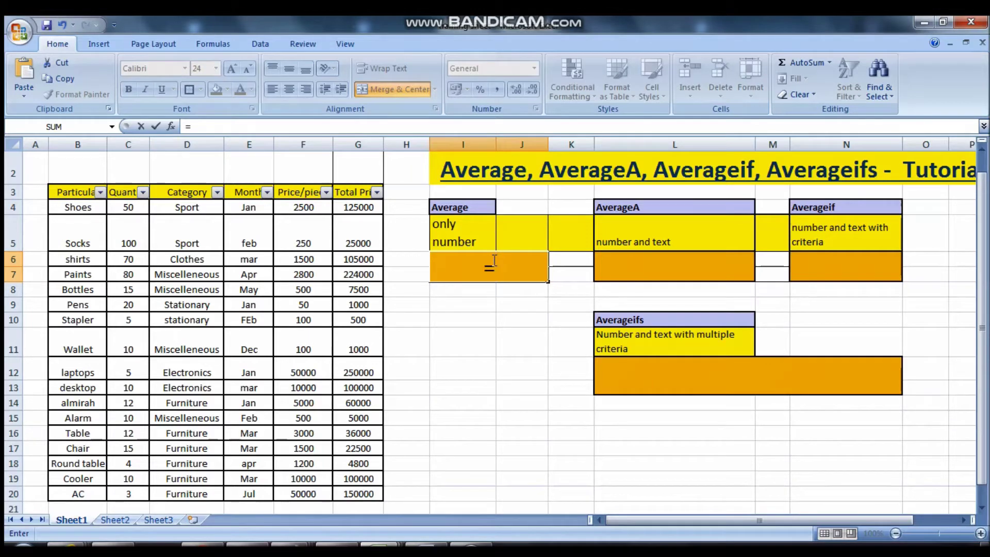
pyautogui.write('averag')
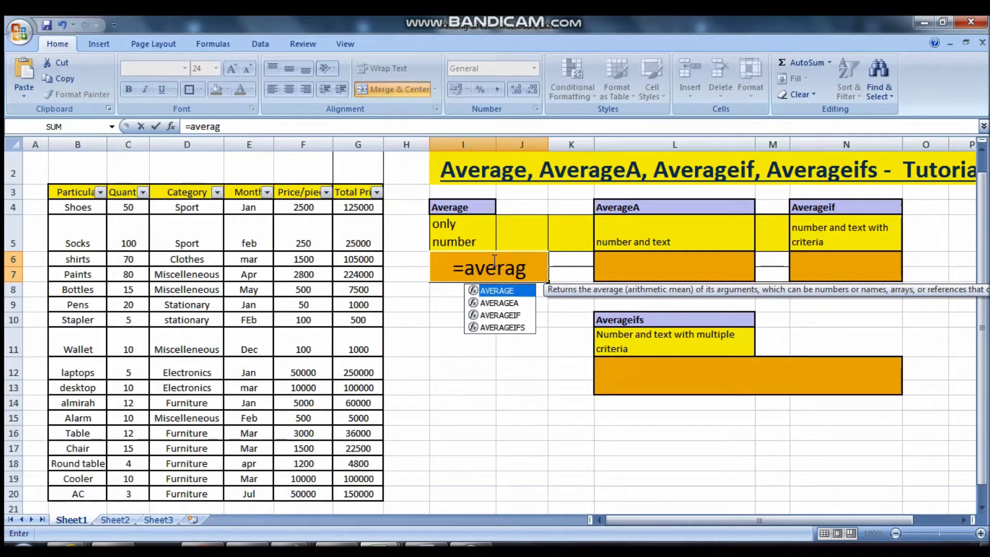
pyautogui.write('e')
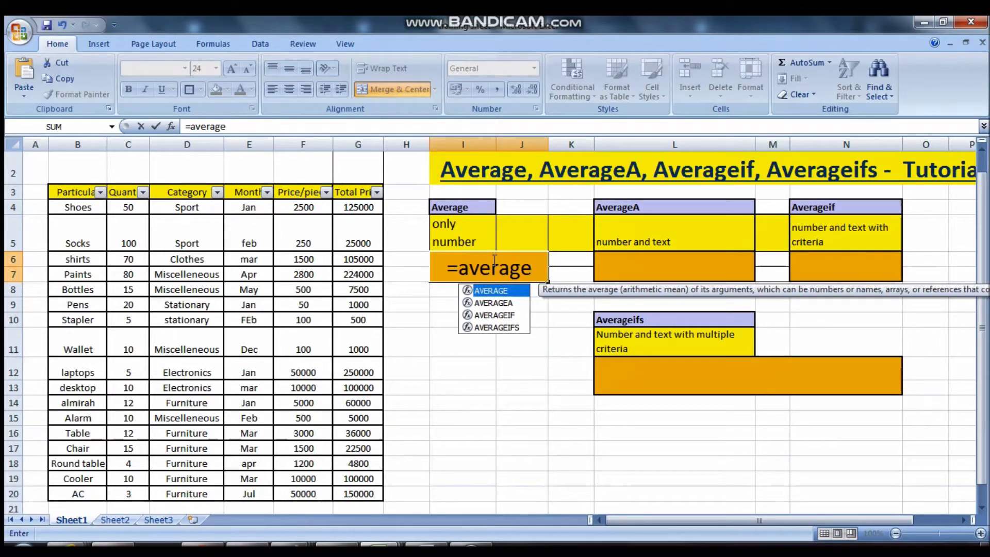
pyautogui.write('(')
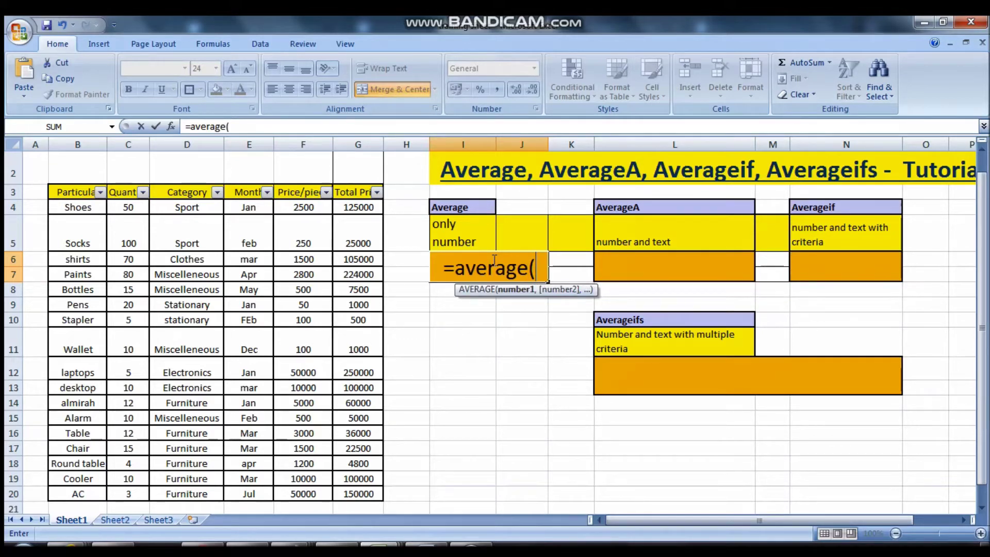
pyautogui.click(369, 143)
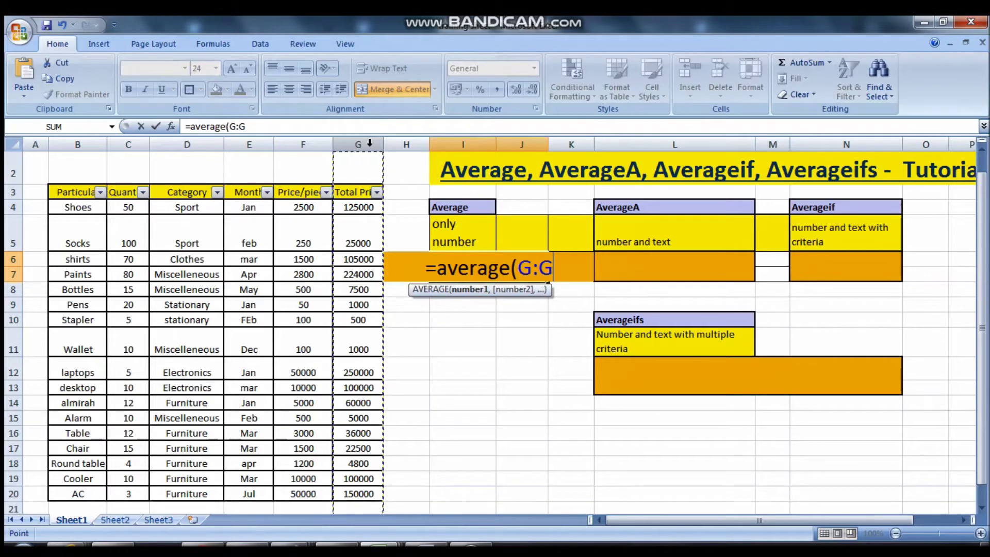
pyautogui.write(')')
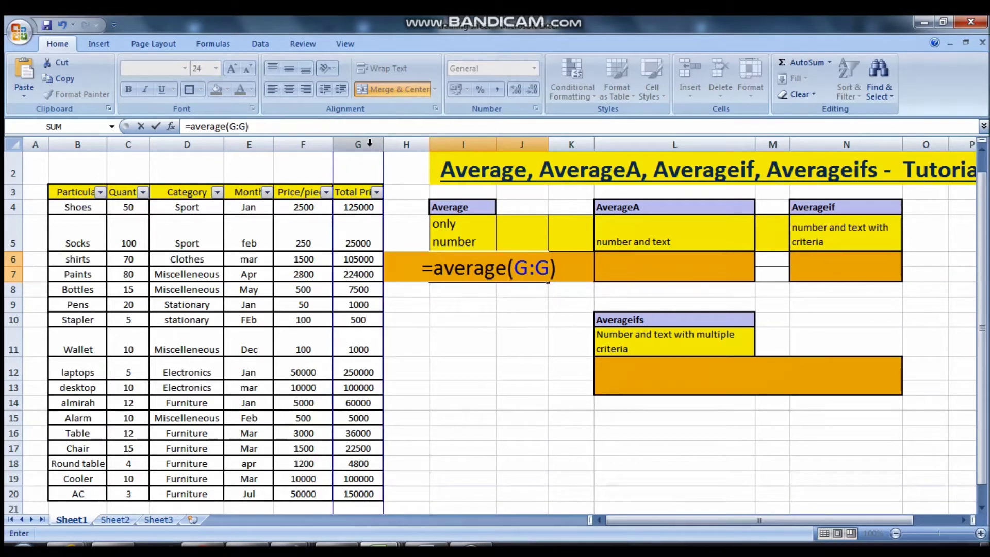
pyautogui.press('Return')
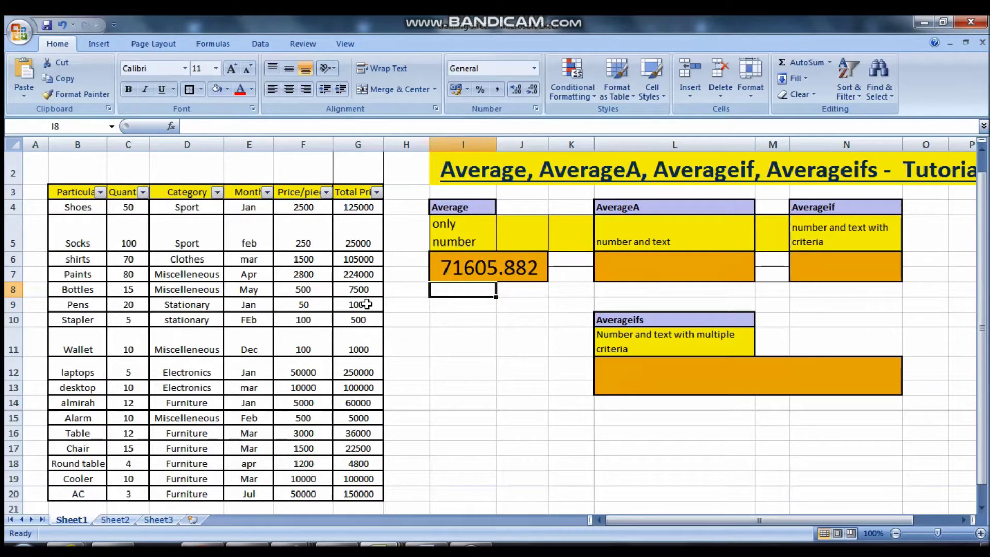
# - Enter the formula =averagea(G:G) in the result cell L6 under AverageA, covering the Total Price column
pyautogui.click(654, 266)
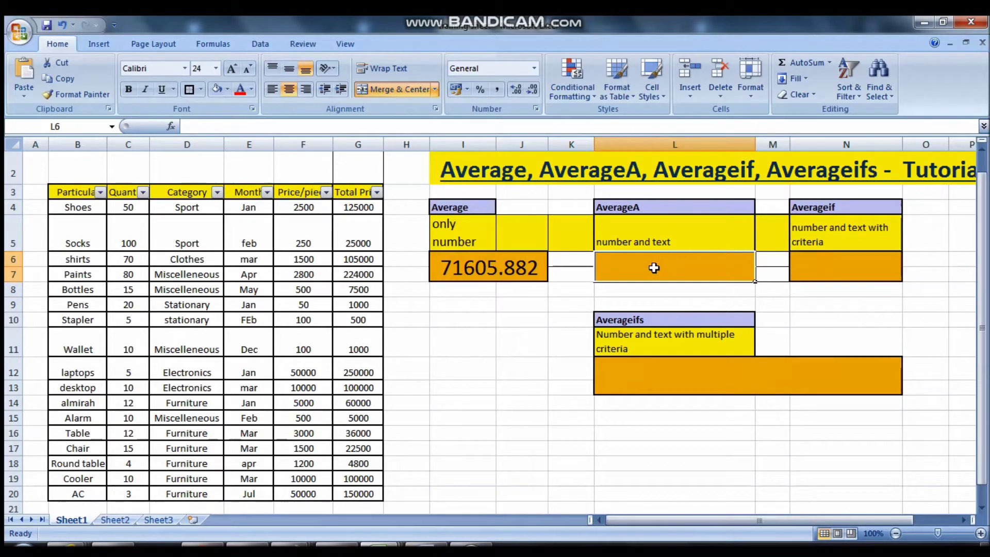
pyautogui.write('=averag')
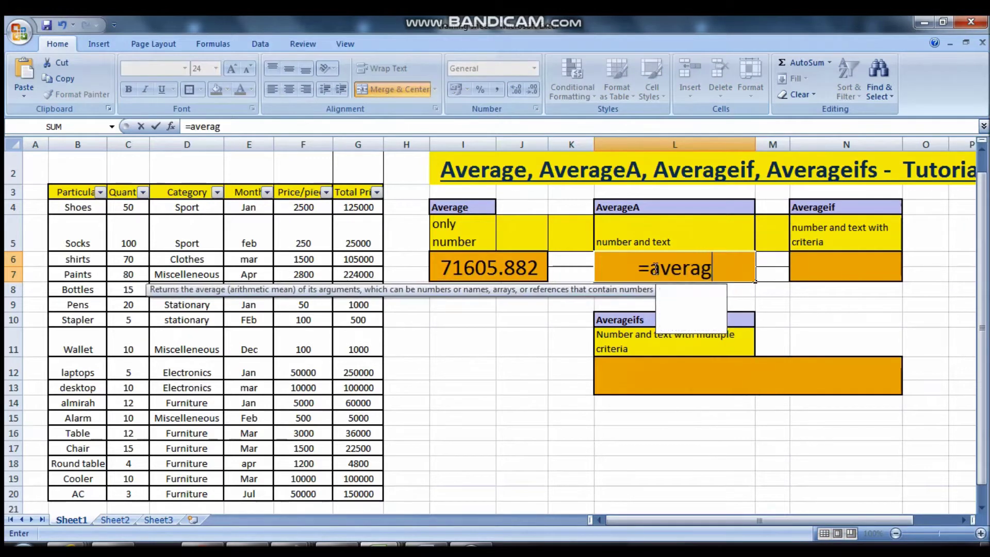
pyautogui.write('ea')
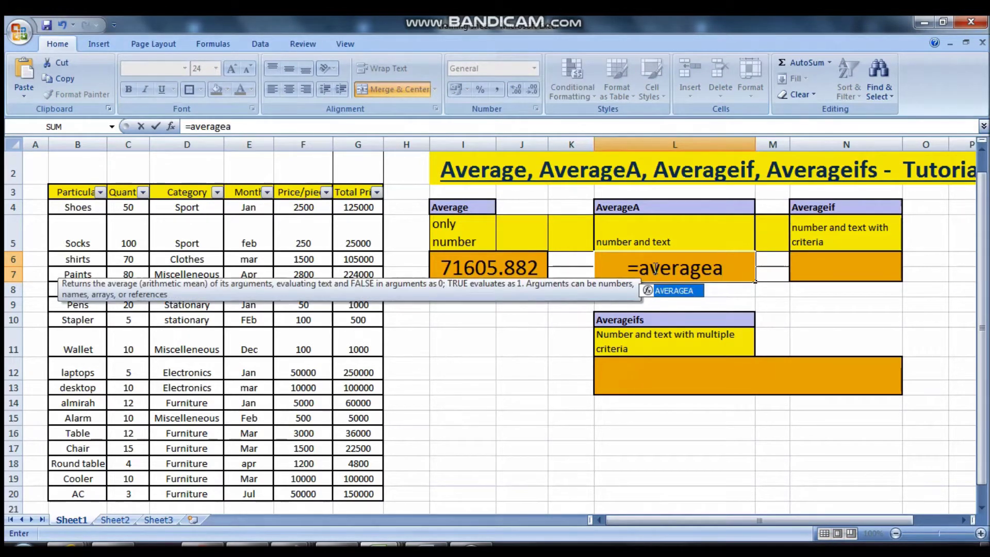
pyautogui.write('(')
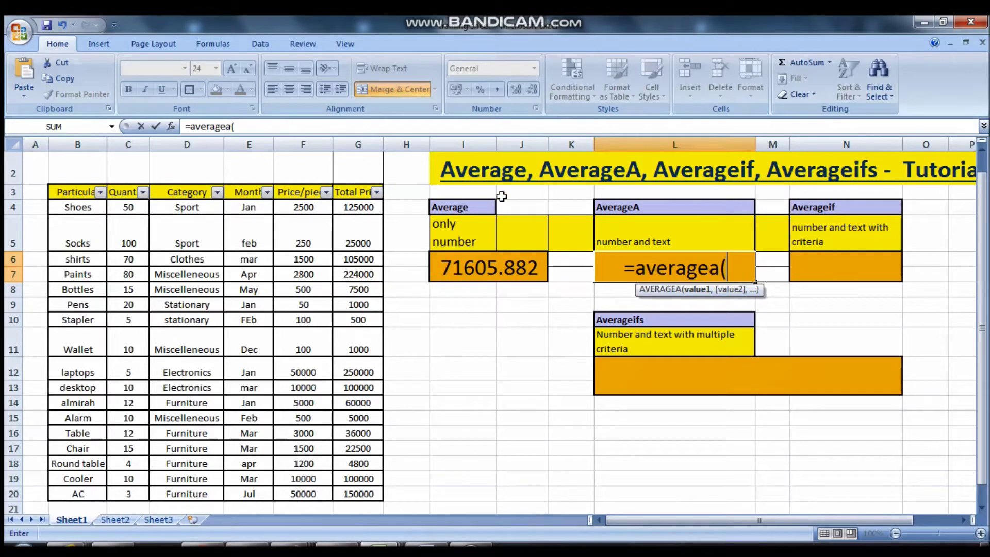
pyautogui.click(358, 140)
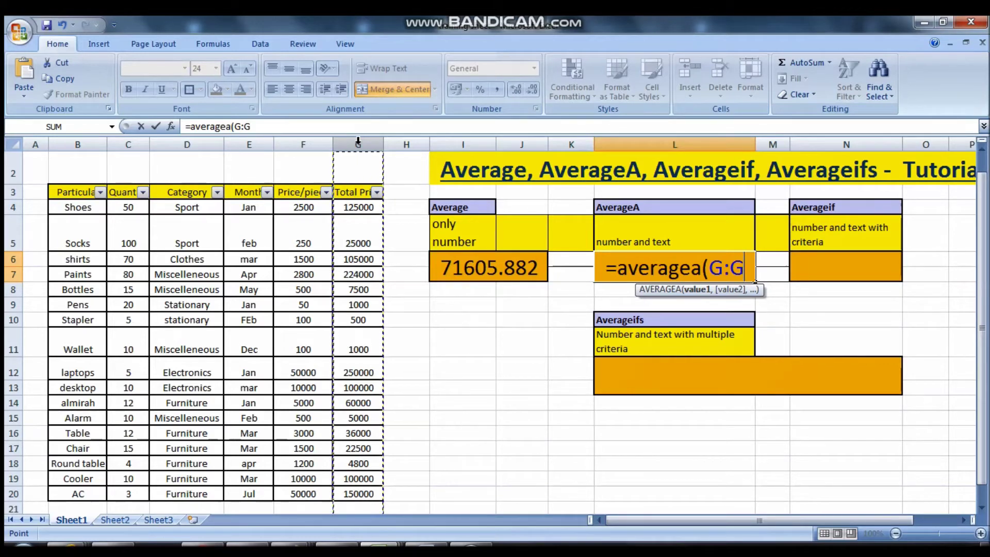
pyautogui.write(')')
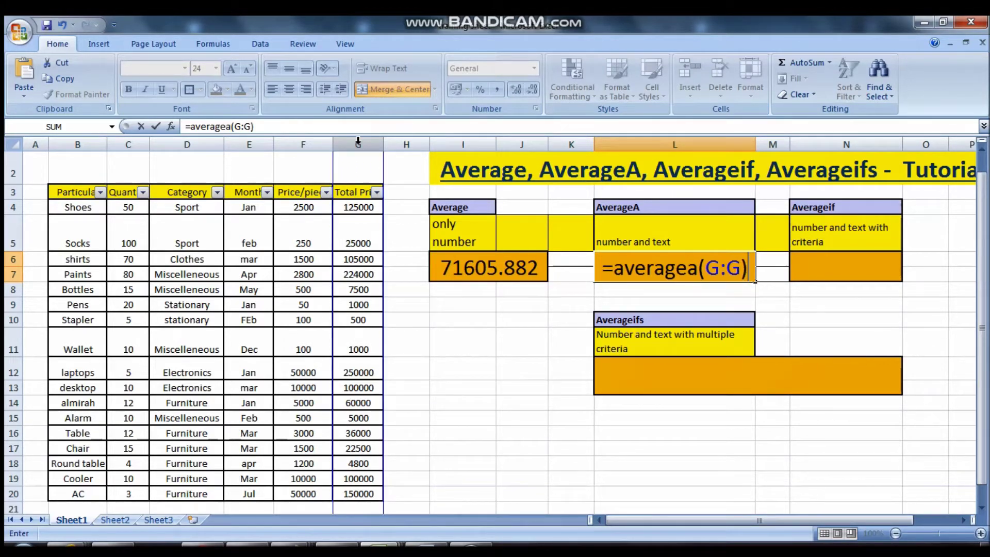
pyautogui.press('Return')
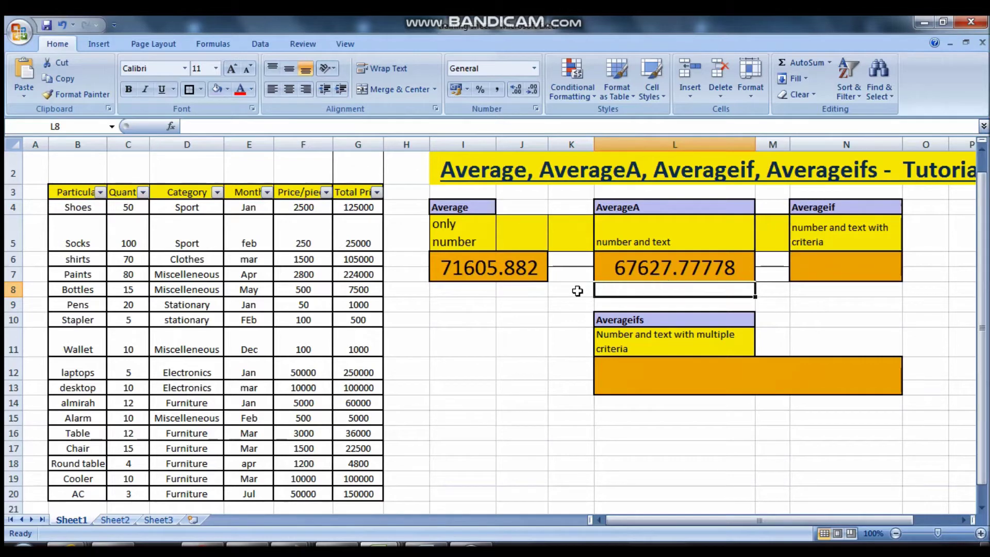
# - Replace the Total Price entries for Pens (G9) and Stapler (G10) with the texts "a" and "b"
pyautogui.click(695, 270)
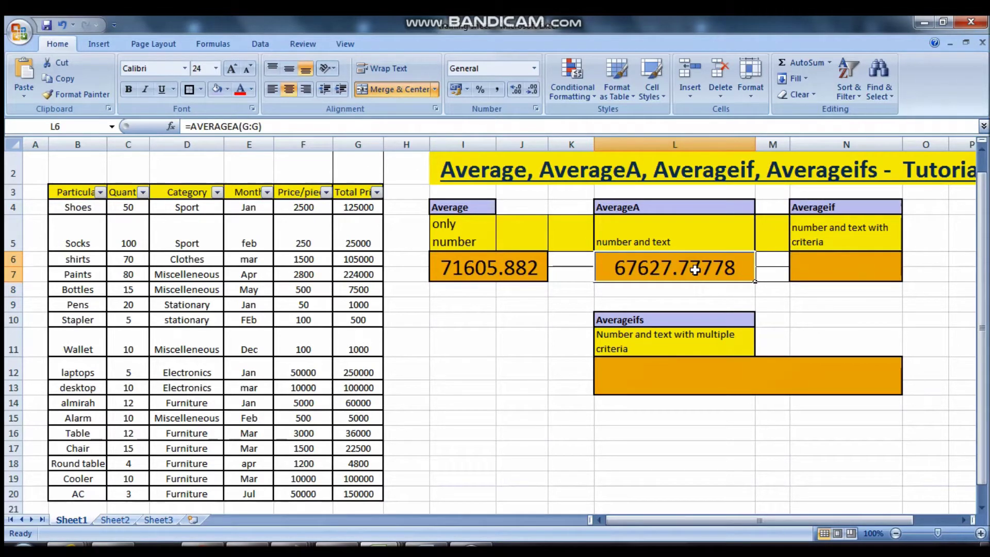
pyautogui.click(356, 138)
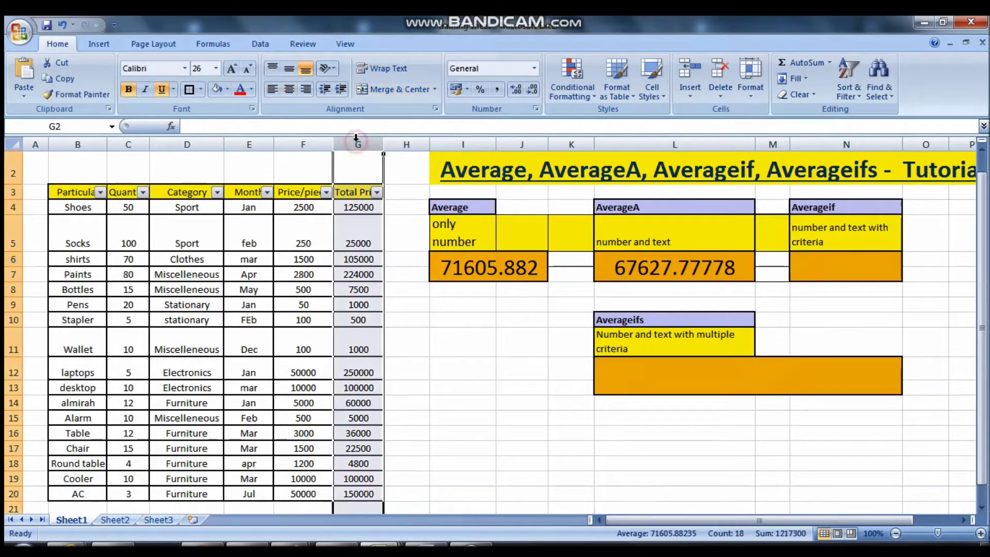
pyautogui.click(351, 191)
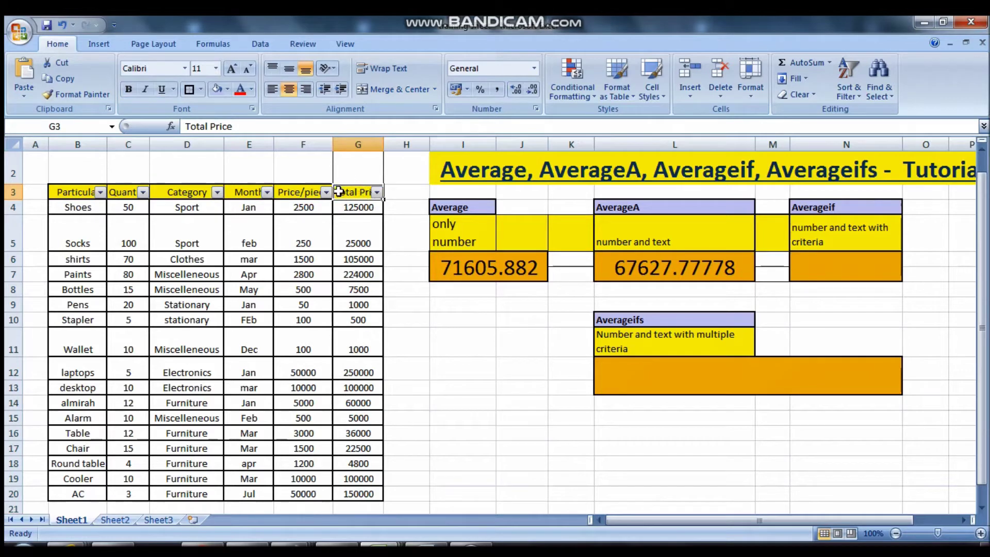
pyautogui.doubleClick(354, 195)
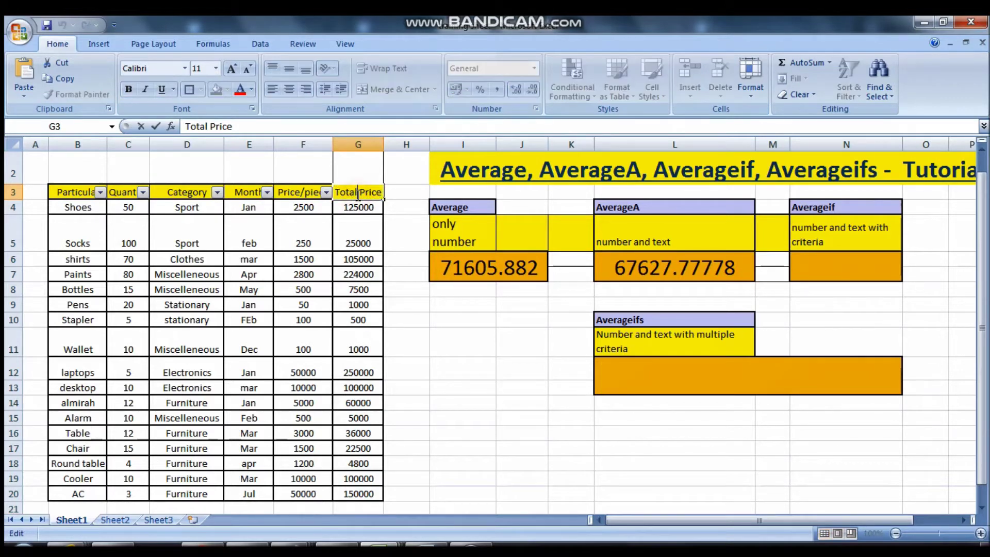
pyautogui.click(359, 205)
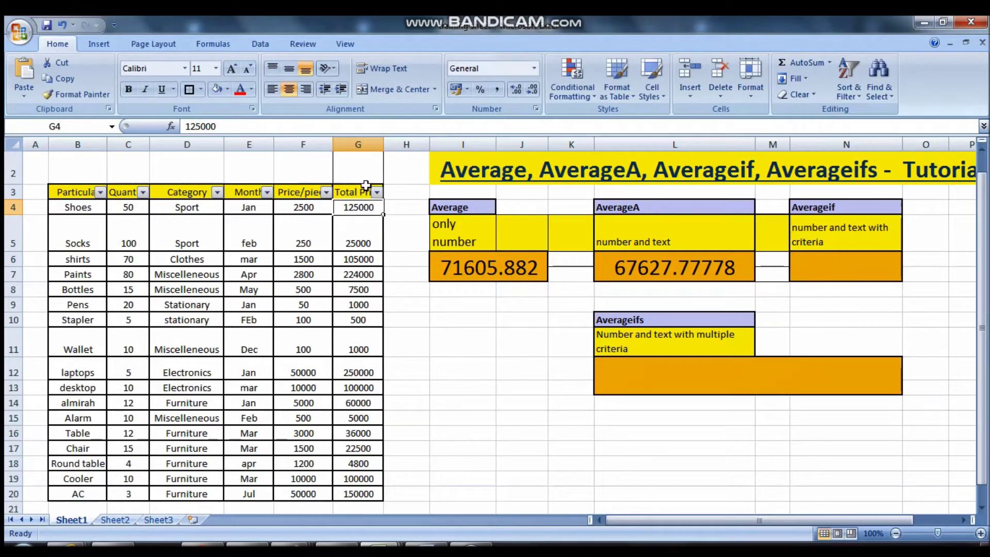
pyautogui.click(367, 305)
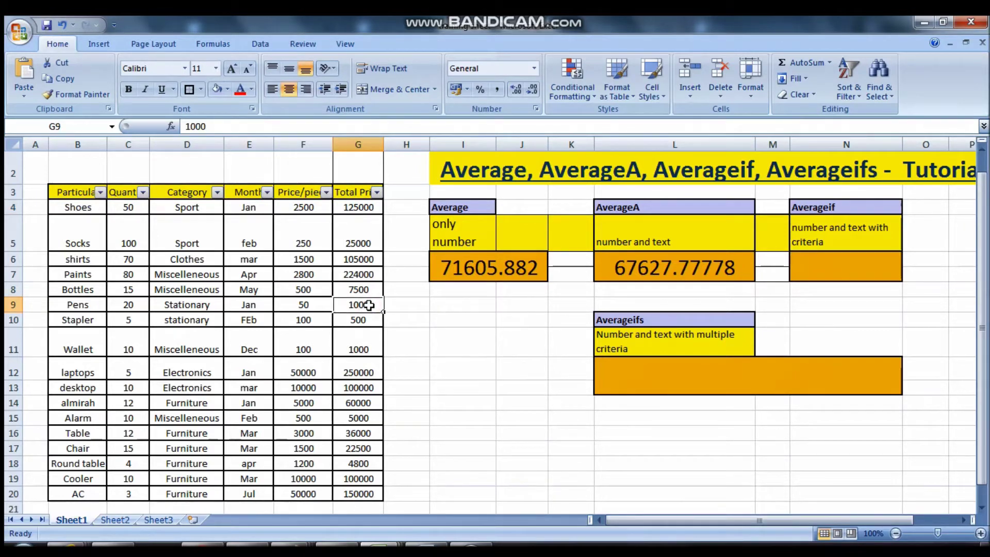
pyautogui.write('a')
pyautogui.press('Return')
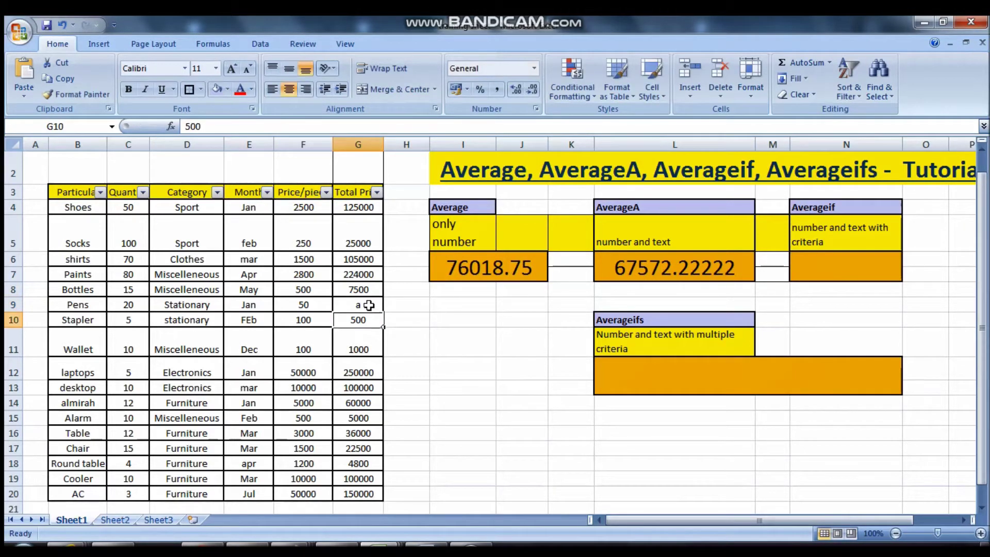
pyautogui.write('b')
pyautogui.press('Return')
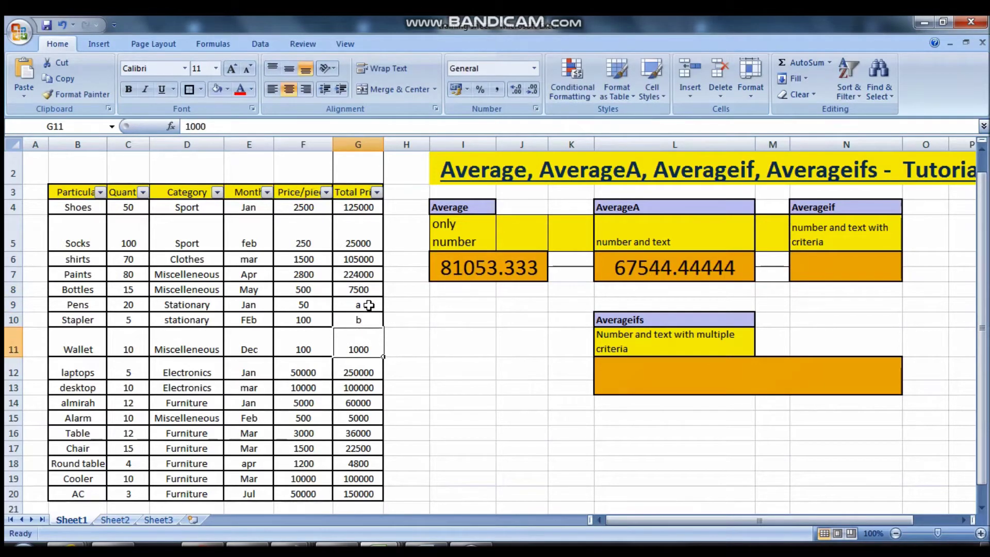
pyautogui.click(513, 319)
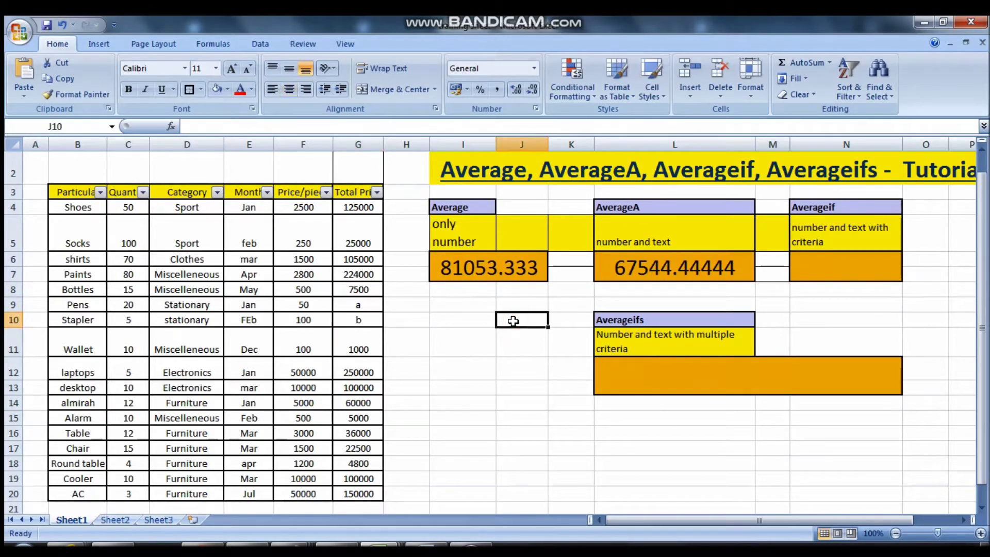
# - Examine the text entries in G9 and G10 and the whole Total Price range G4:G20 against the two average results
pyautogui.click(363, 305)
pyautogui.click(364, 322)
pyautogui.click(361, 305)
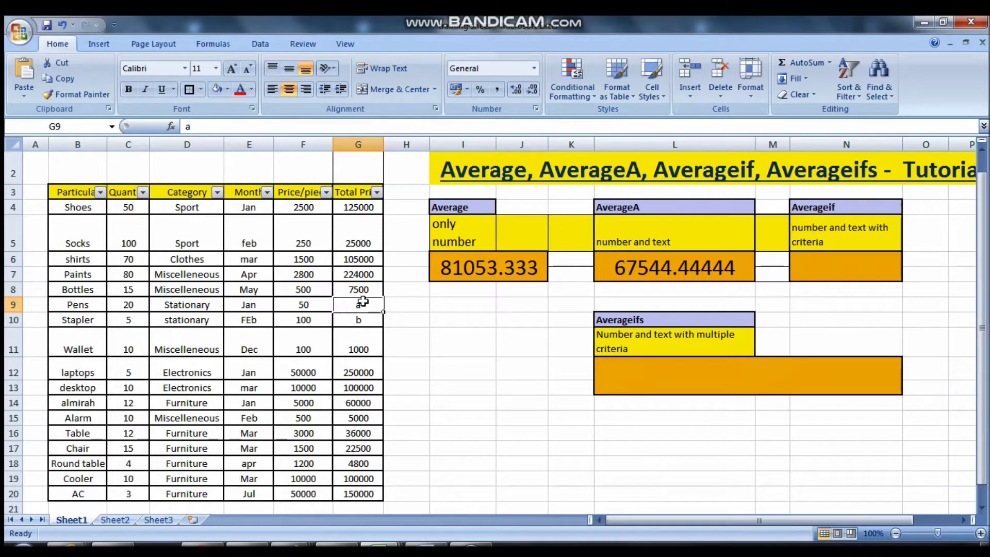
pyautogui.click(362, 321)
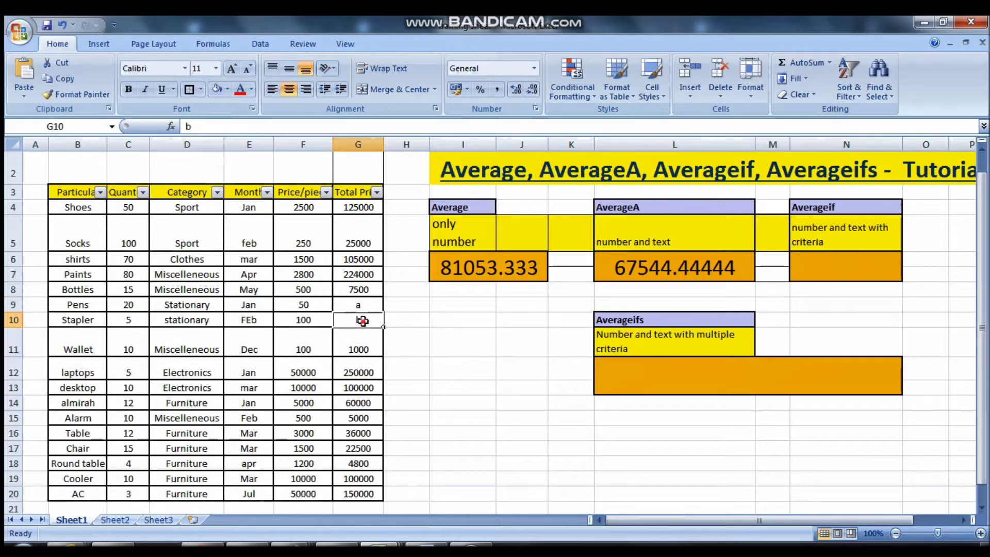
pyautogui.click(435, 334)
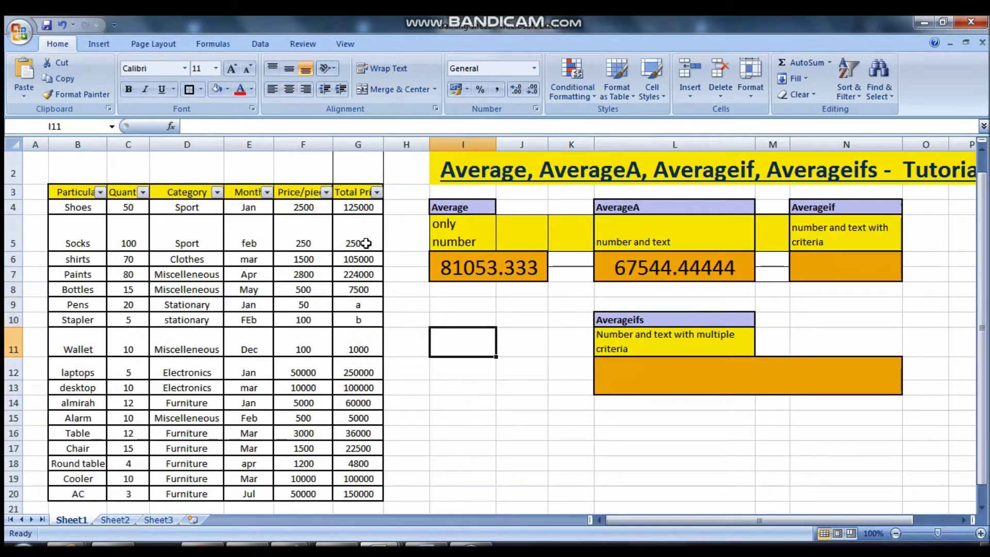
pyautogui.moveTo(366, 205); pyautogui.dragTo(371, 495)
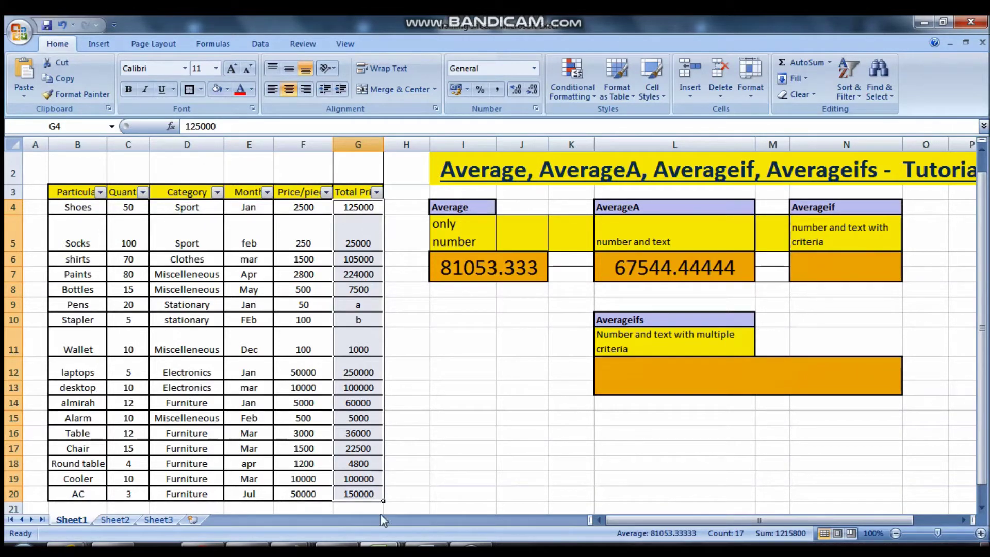
pyautogui.click(418, 447)
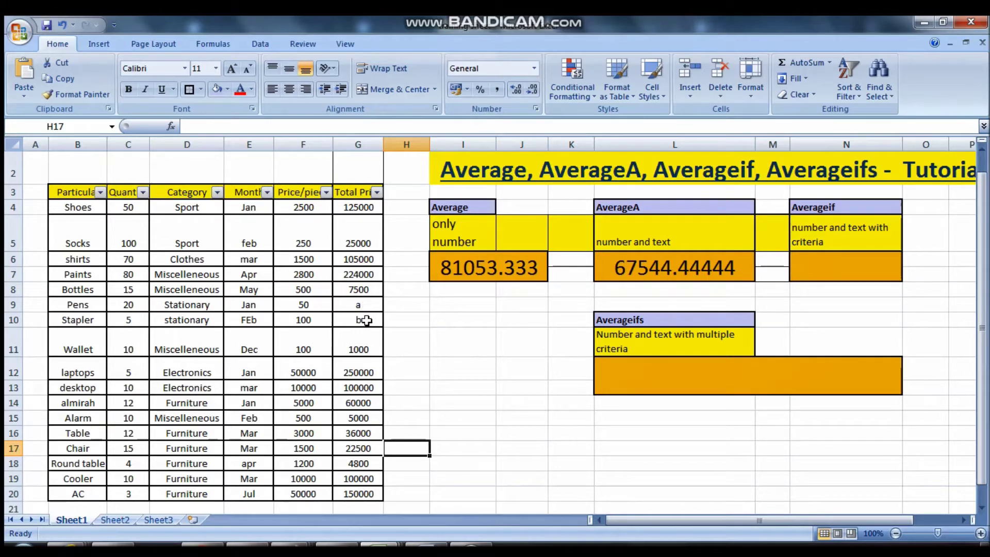
pyautogui.moveTo(363, 208); pyautogui.dragTo(357, 494)
pyautogui.click(508, 417)
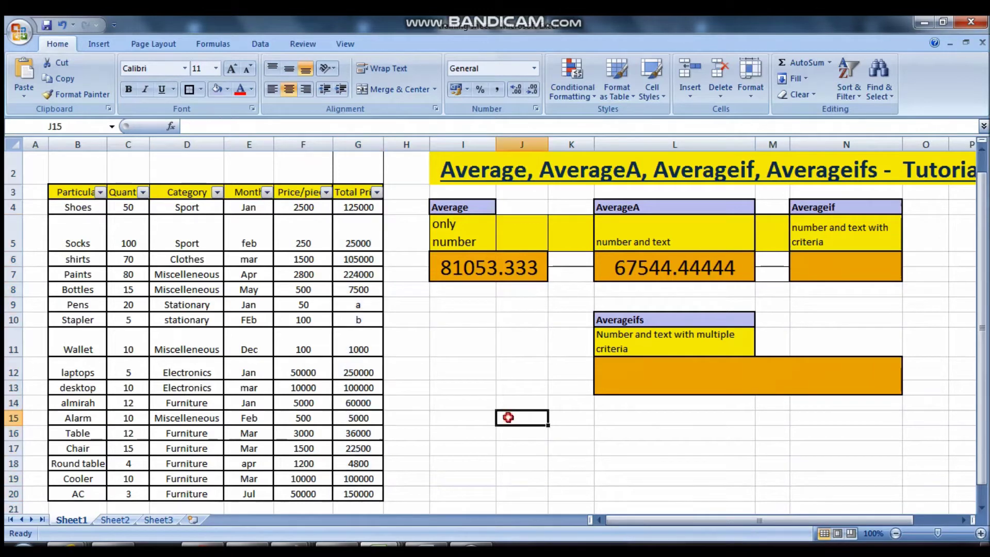
# - Clear the Total Price cells for Pens (G9) and Stapler (G10)
pyautogui.click(370, 306)
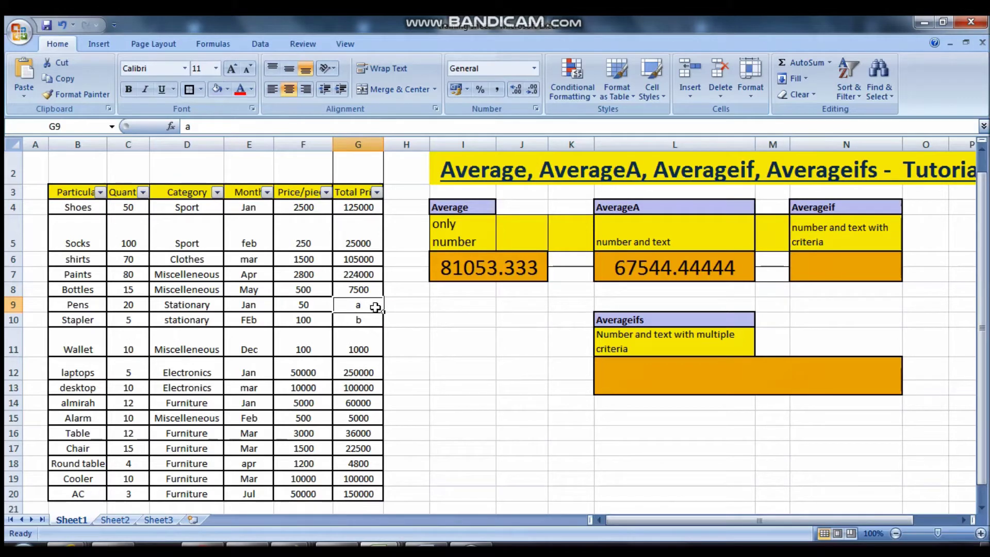
pyautogui.press('Delete')
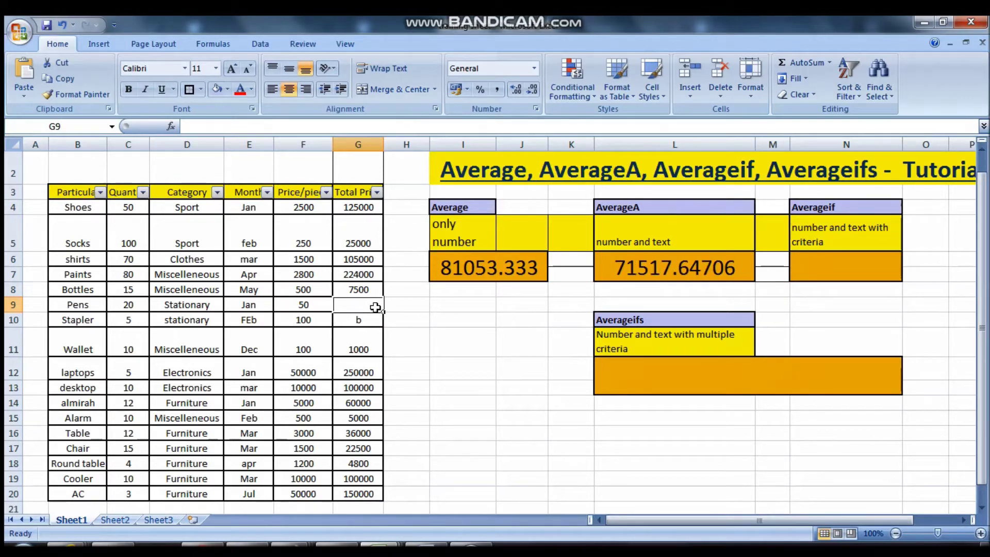
pyautogui.click(497, 347)
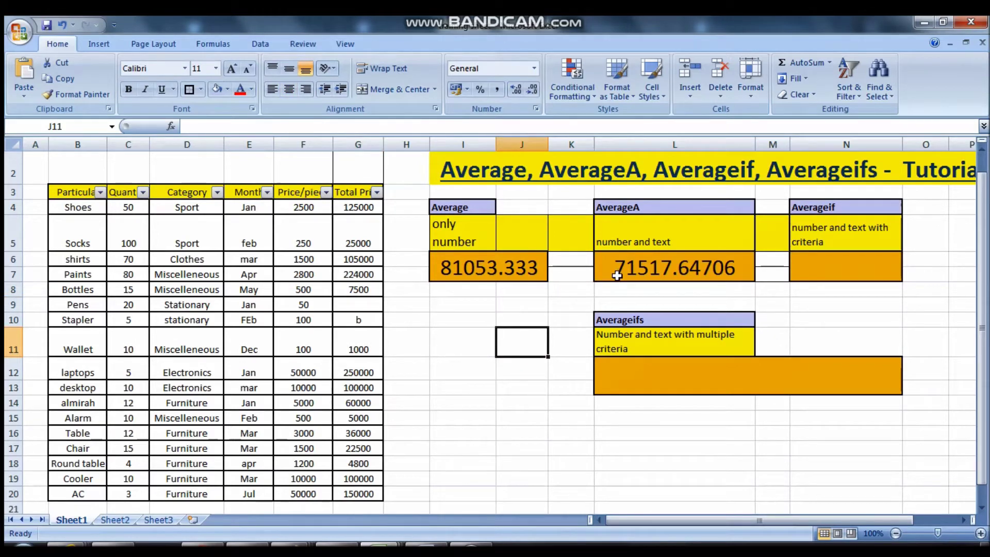
pyautogui.click(368, 317)
pyautogui.press('Delete')
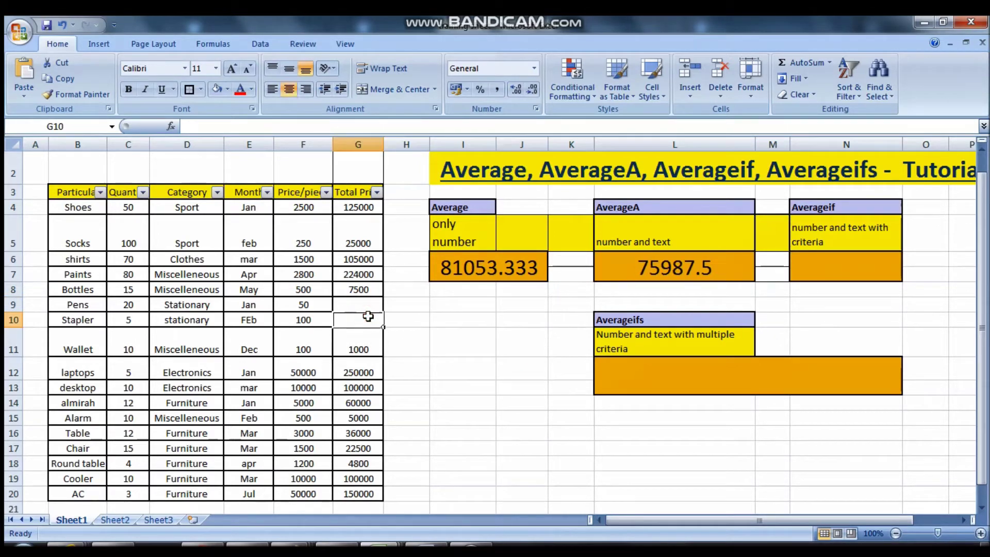
# - Undo the clearing and text edits in the Total Price cells for Pens (G9) and Stapler (G10)
pyautogui.press('Return')
pyautogui.click(549, 408)
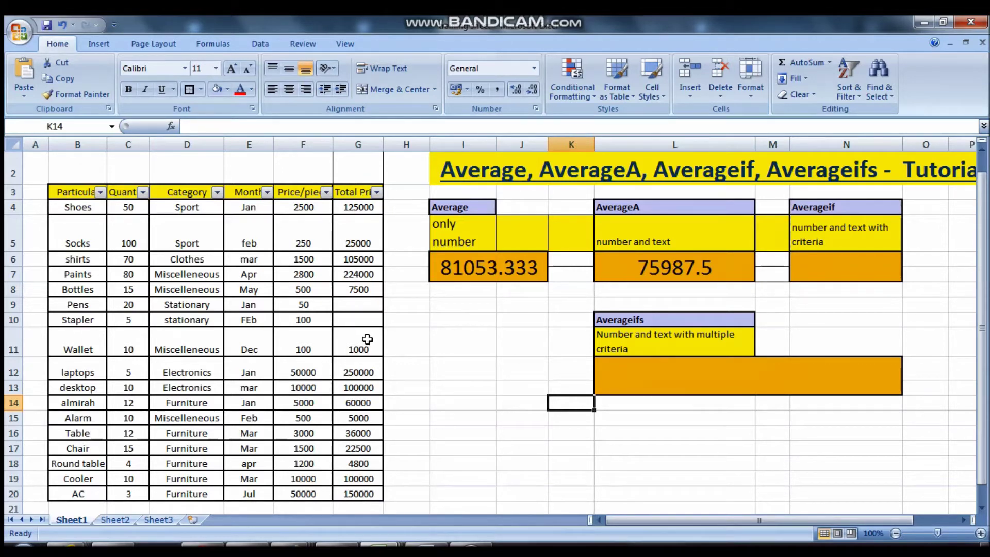
pyautogui.click(62, 26)
pyautogui.click(62, 26)
pyautogui.click(62, 26)
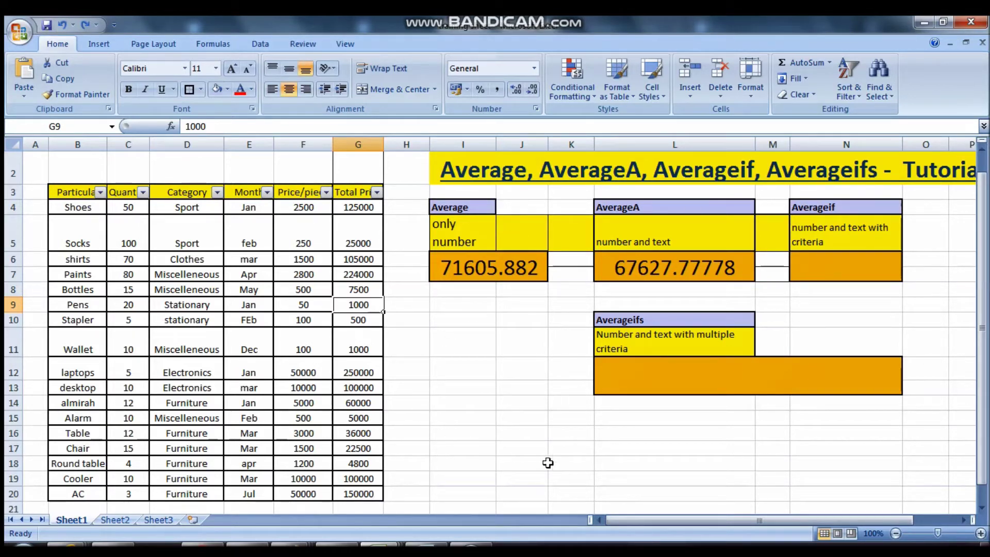
# - Read question Q1 in the Word document and examine the Average formula in I6 and the Total Price column in Excel
pyautogui.hotkey('alt', 'Tab')
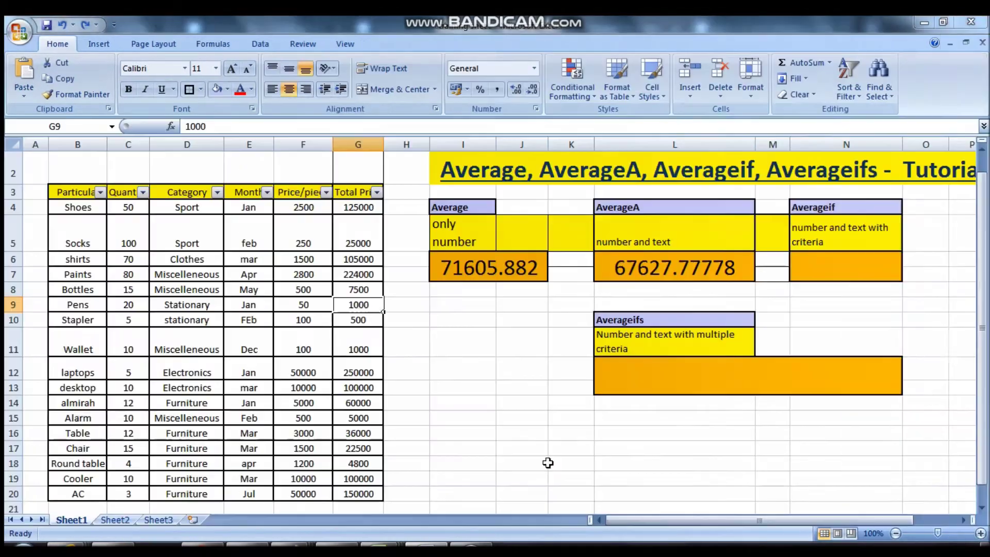
pyautogui.hotkey('alt', 'Tab')
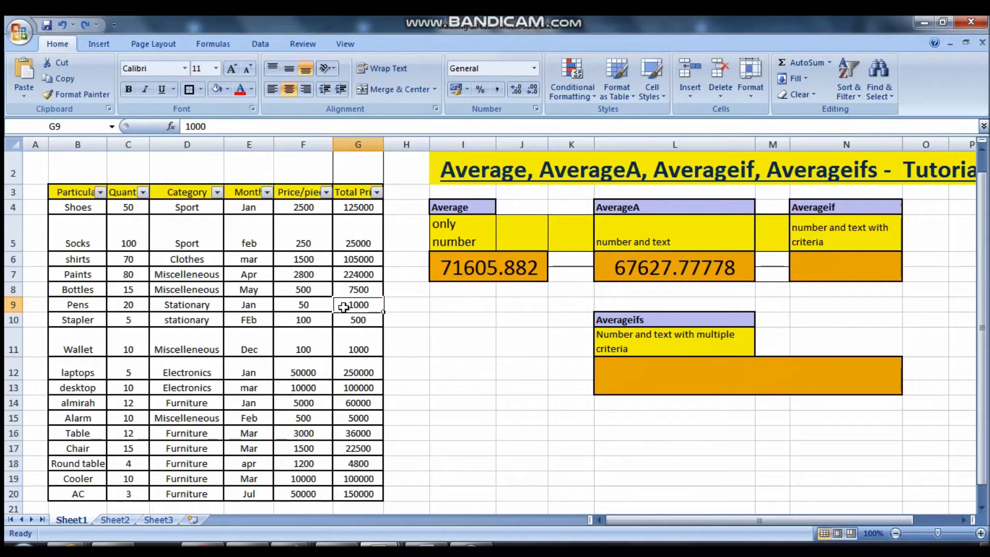
pyautogui.hotkey('alt', 'Tab')
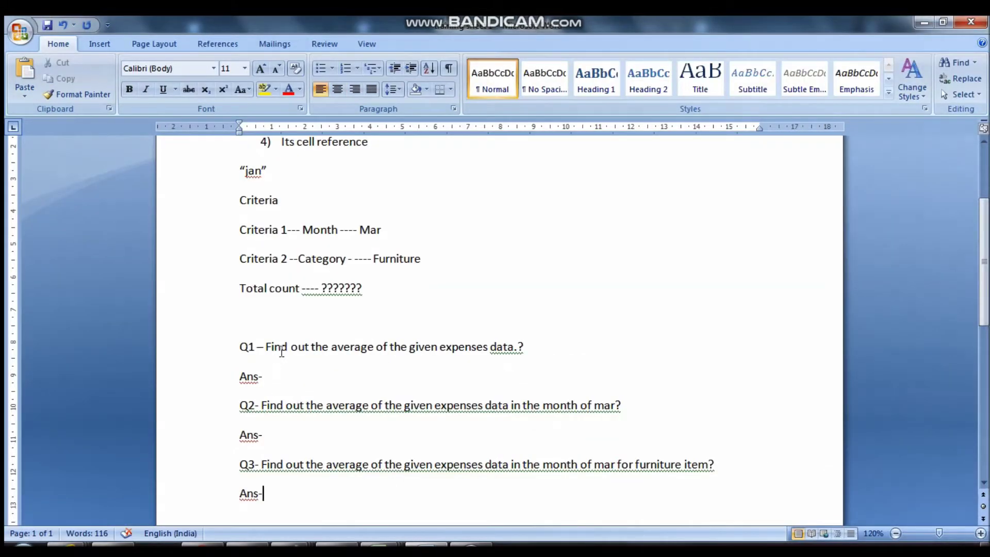
pyautogui.hotkey('alt', 'Tab')
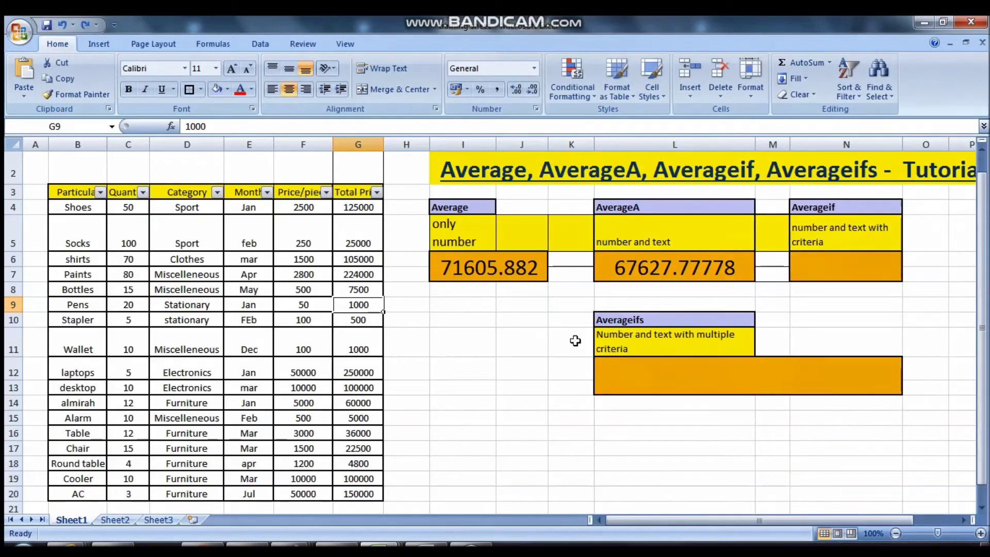
pyautogui.click(490, 269)
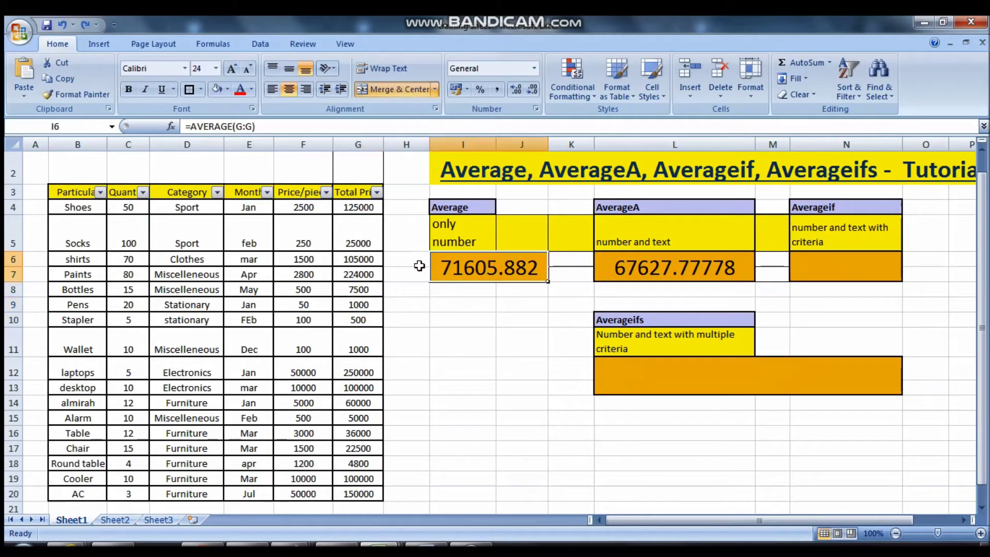
pyautogui.click(354, 144)
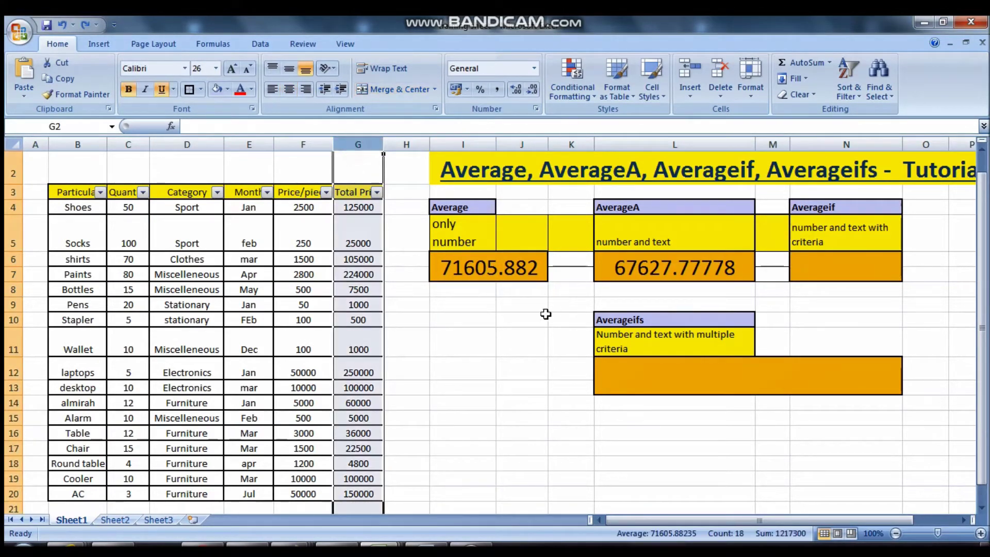
pyautogui.click(521, 320)
# - Switch to the Word document and enter 71605 as the answer to Q1
pyautogui.hotkey('alt', 'Tab')
pyautogui.click(292, 383)
pyautogui.write('71605')
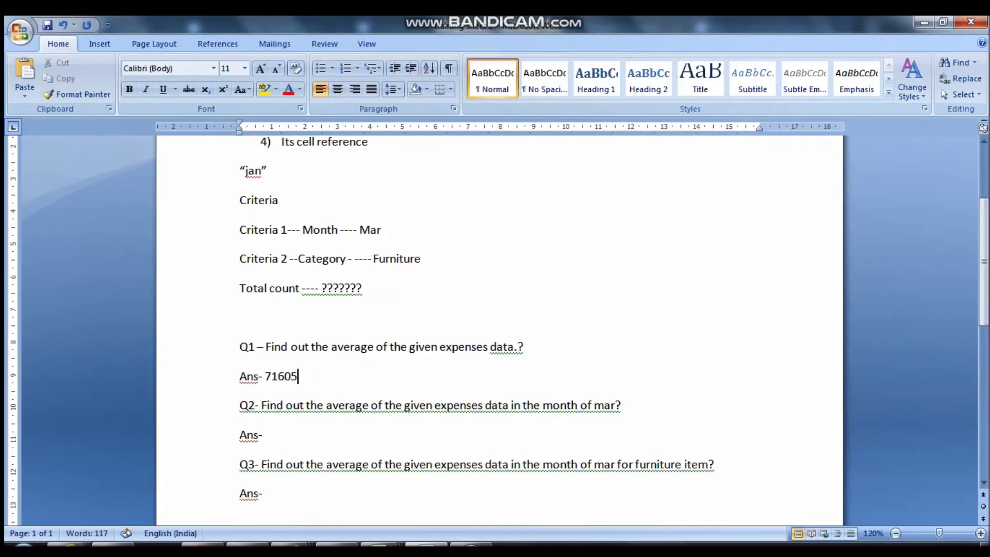
pyautogui.click(278, 439)
# - Switch back to Excel and begin an averageif formula in N6 under Averageif, using the Month column E:E as the range for Q2
pyautogui.hotkey('alt', 'Tab')
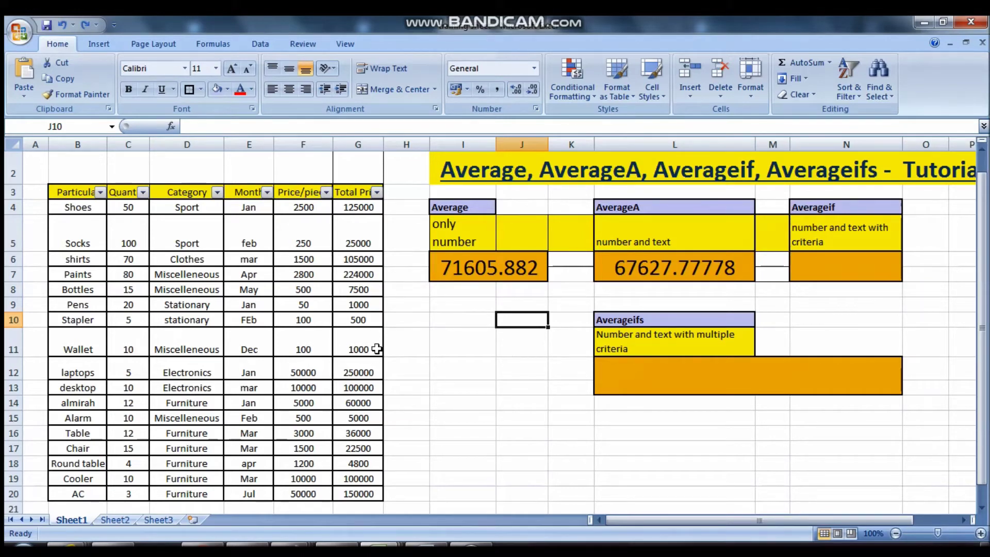
pyautogui.click(829, 263)
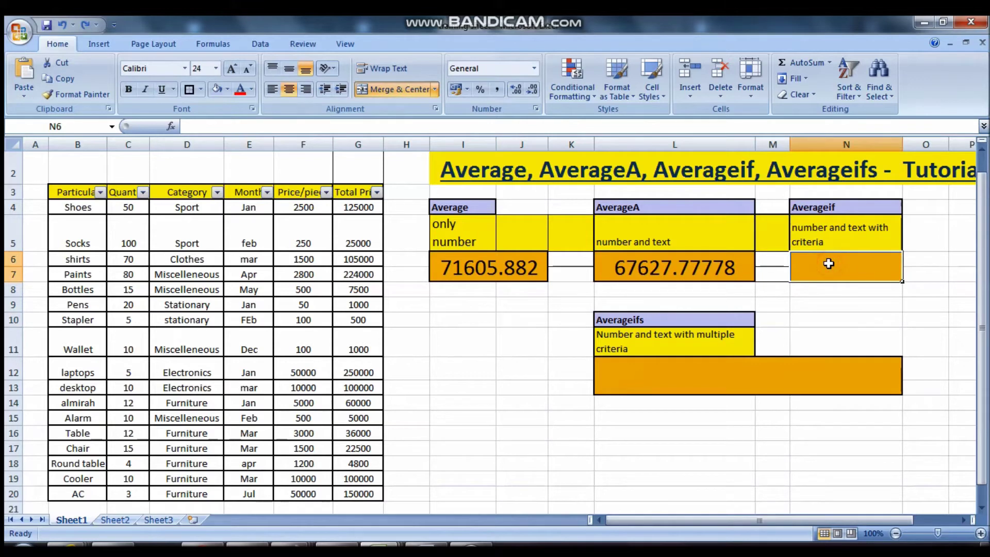
pyautogui.doubleClick(829, 263)
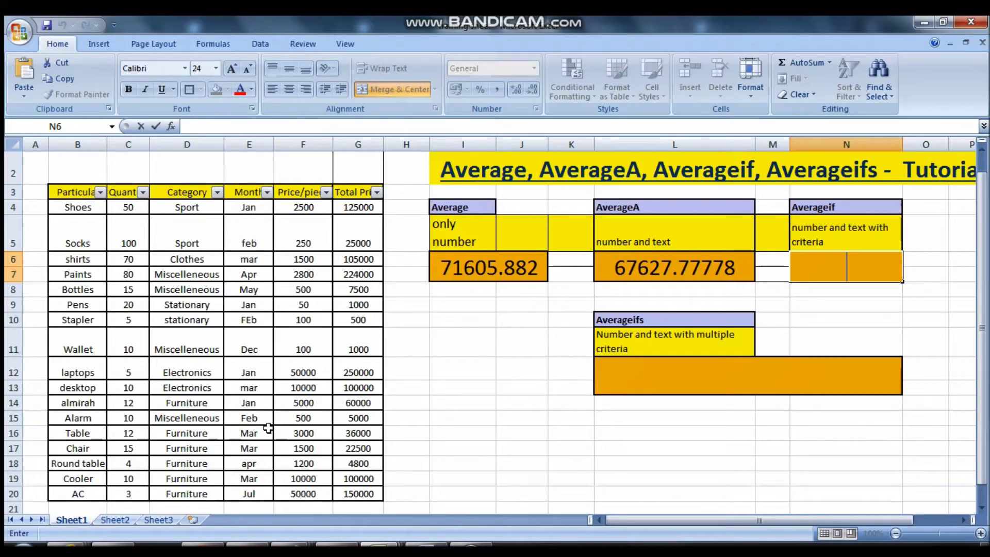
pyautogui.hotkey('alt', 'Tab')
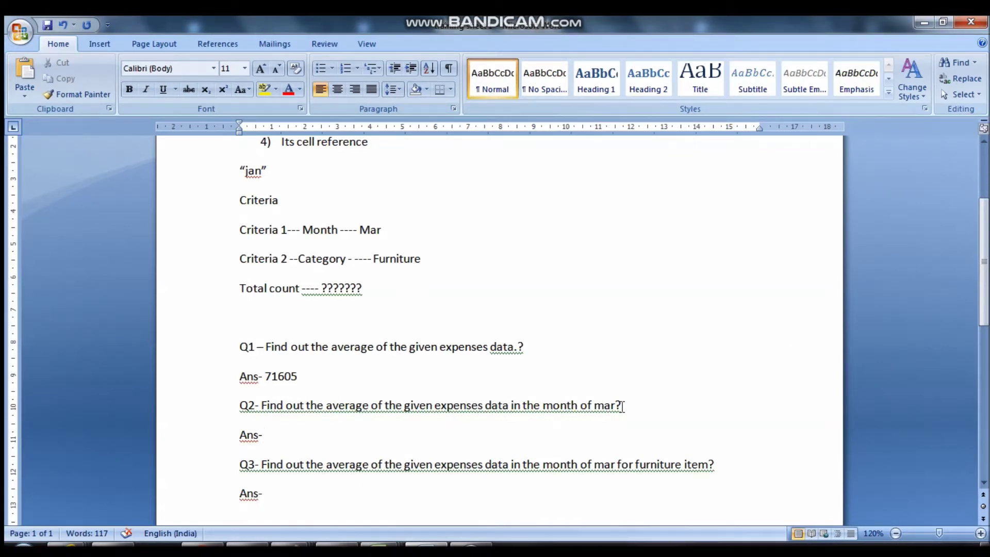
pyautogui.hotkey('alt', 'Tab')
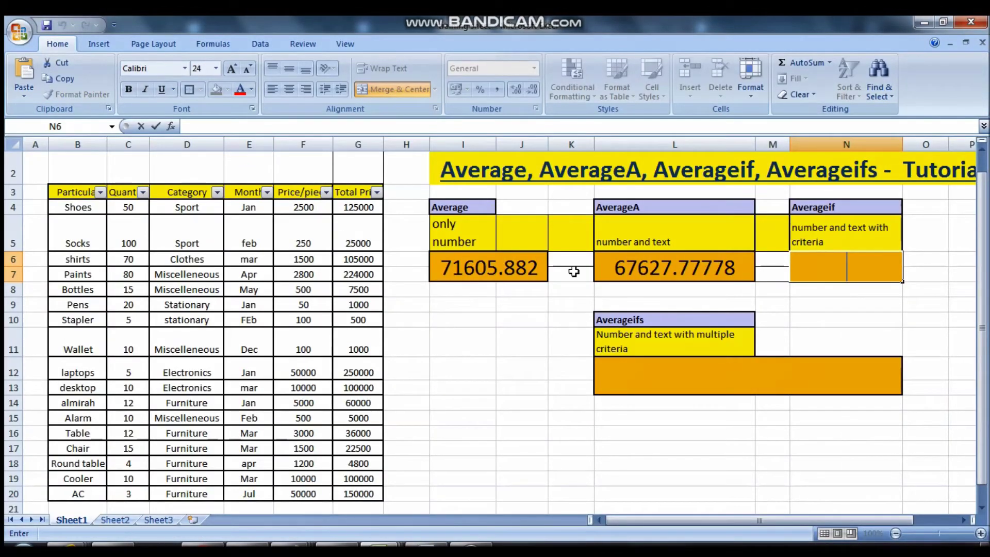
pyautogui.write('=')
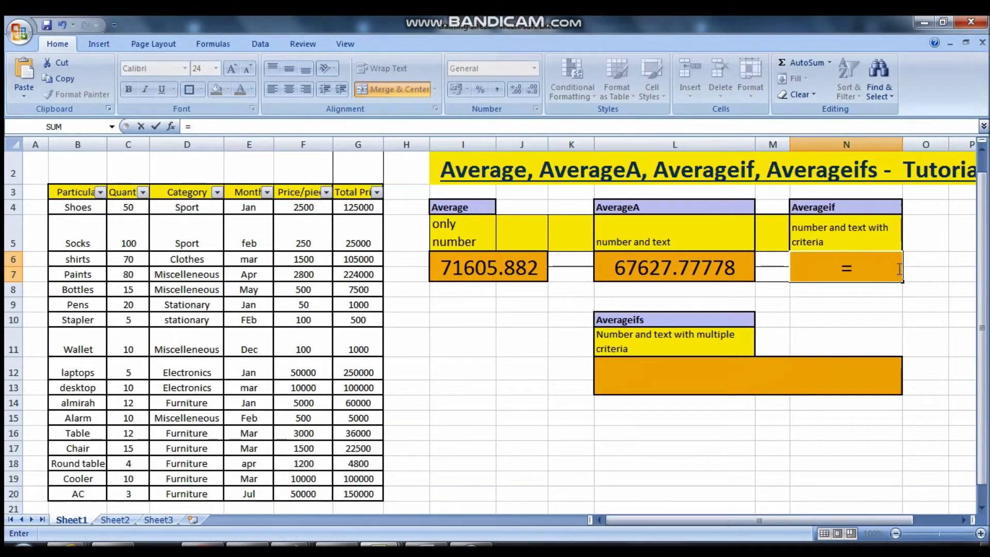
pyautogui.write('average')
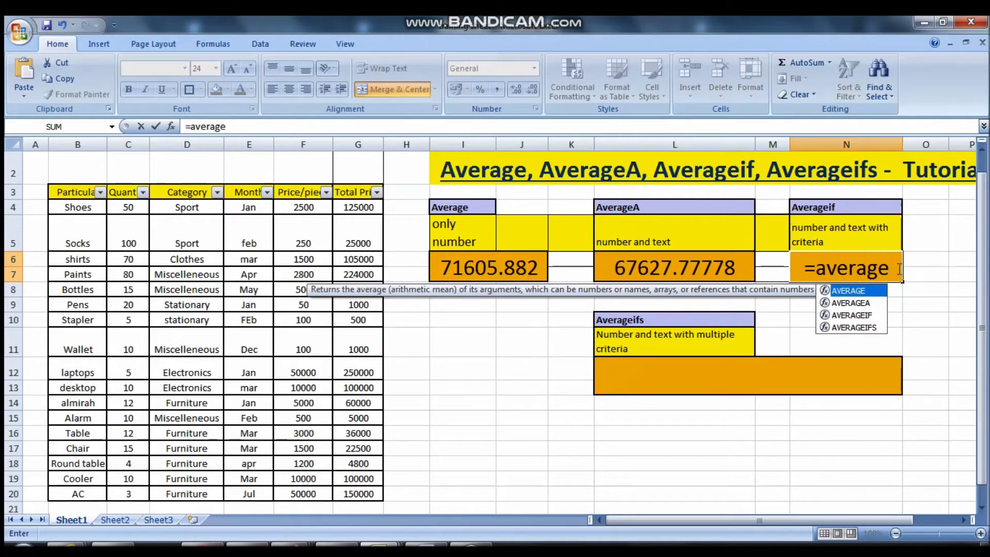
pyautogui.write('if')
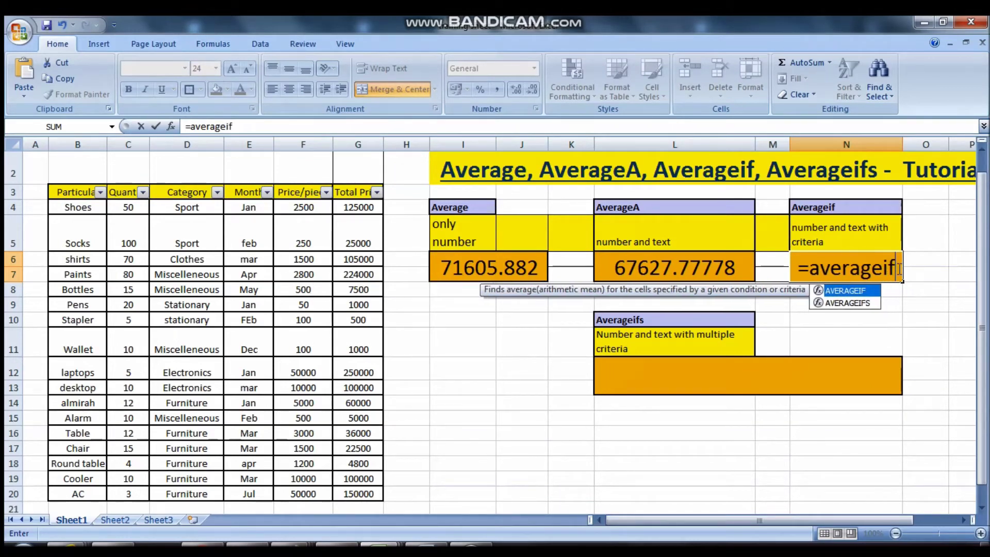
pyautogui.write('(')
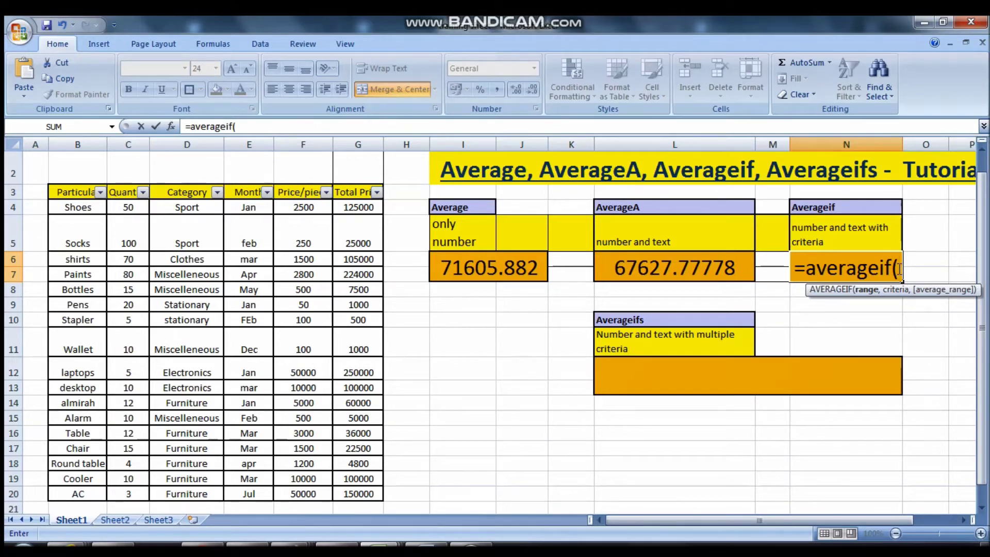
pyautogui.click(249, 143)
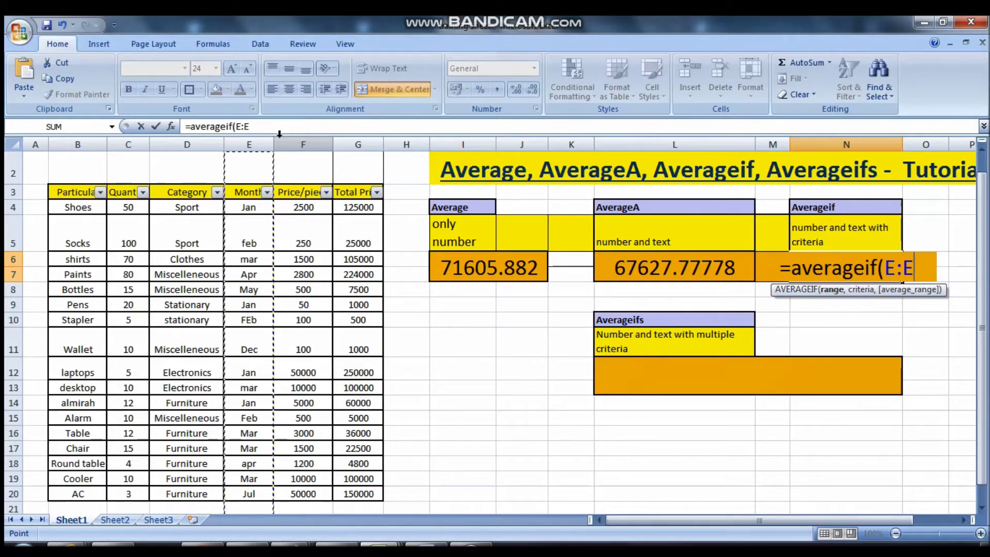
# - Complete the averageif formula with the criterion "mar" and the Total Price column G:G as the average range
pyautogui.write(',')
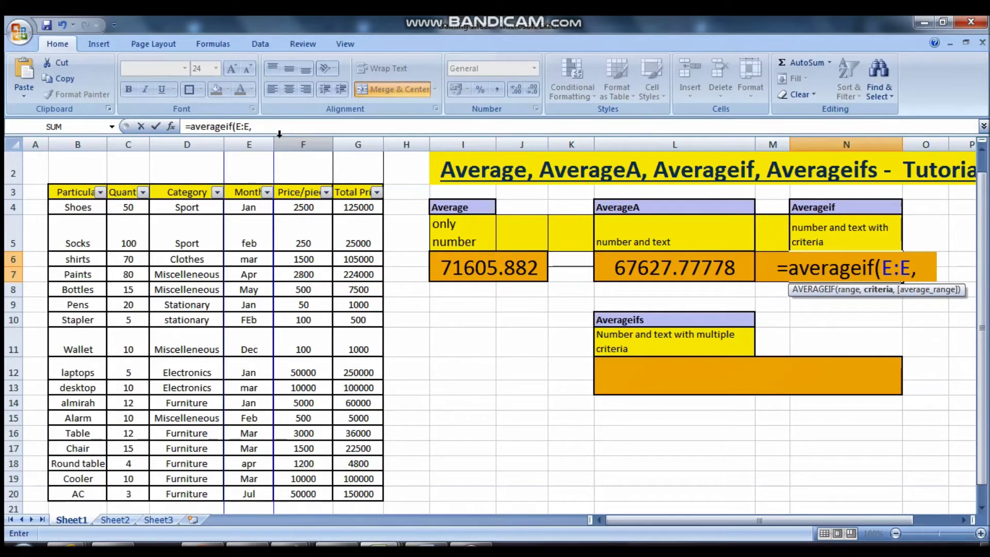
pyautogui.write('"m')
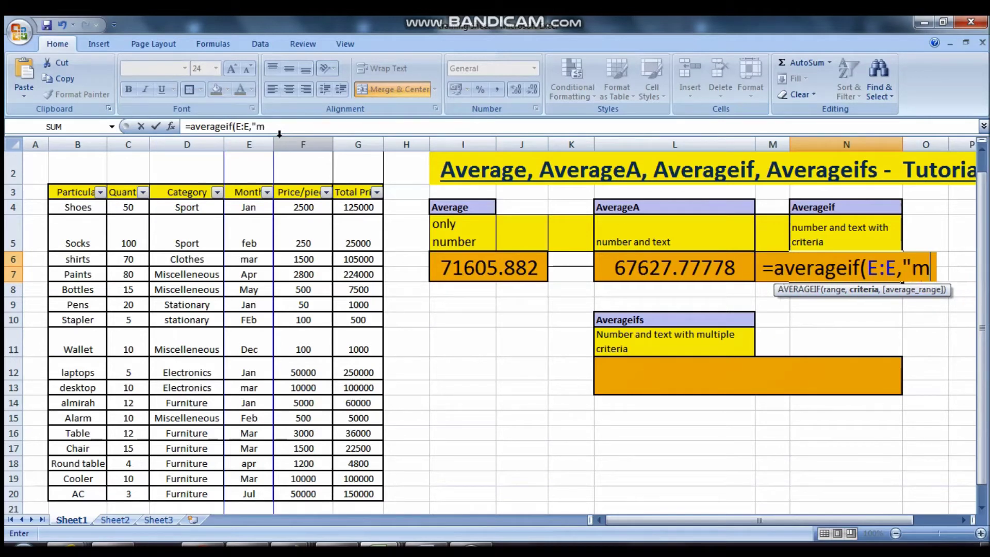
pyautogui.write('ar"')
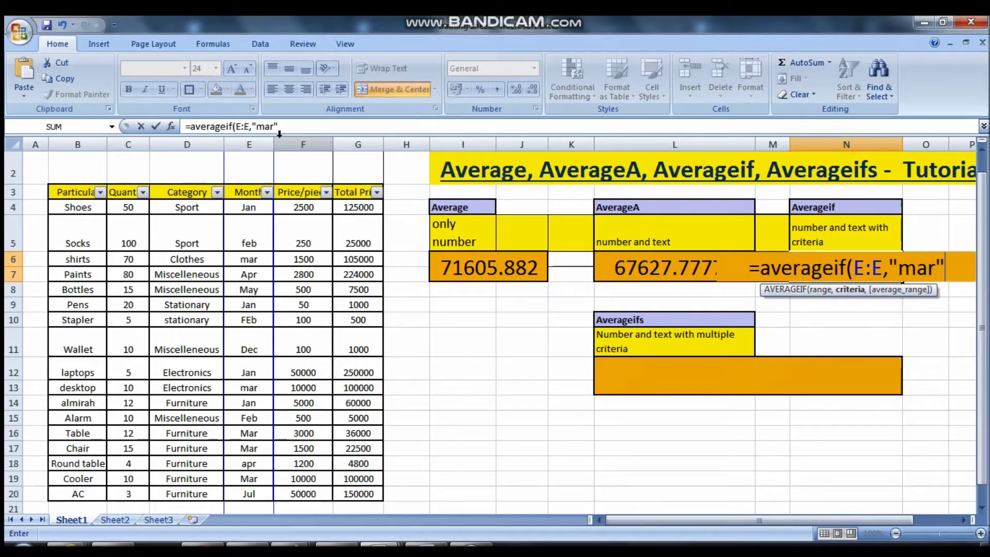
pyautogui.write(',')
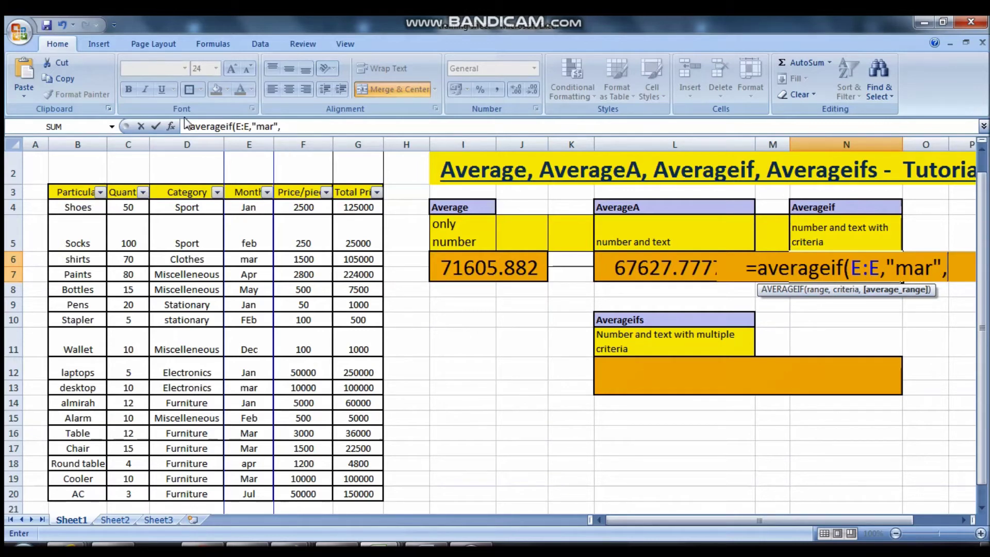
pyautogui.click(351, 142)
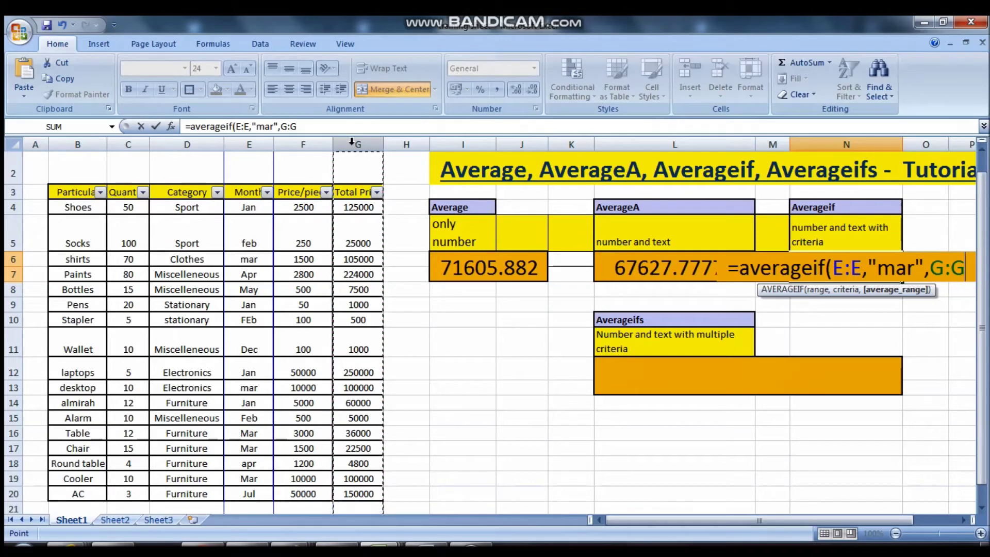
pyautogui.write(')')
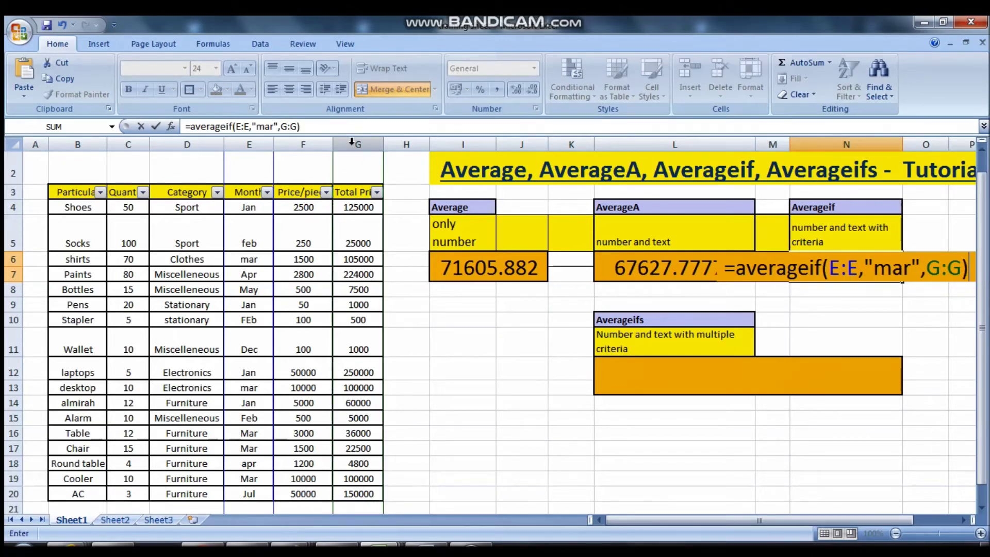
pyautogui.press('Return')
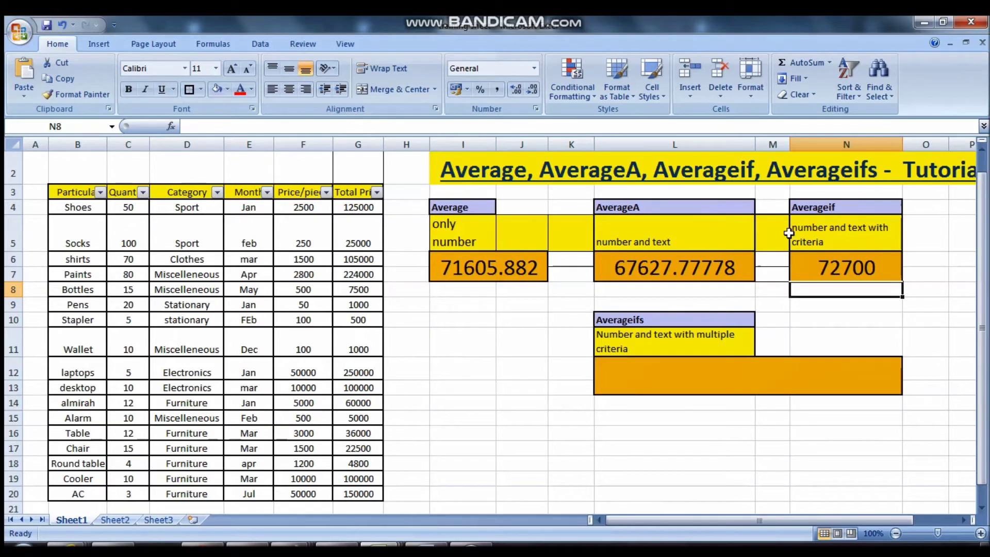
# - Shorten the description under Averageif in N5 to "number with criteria" by removing the words "and text"
pyautogui.doubleClick(867, 226)
pyautogui.press('BackSpace')
pyautogui.press('BackSpace')
pyautogui.press('BackSpace')
pyautogui.press('BackSpace')
pyautogui.press('BackSpace')
pyautogui.press('BackSpace')
pyautogui.press('BackSpace')
pyautogui.press('BackSpace')
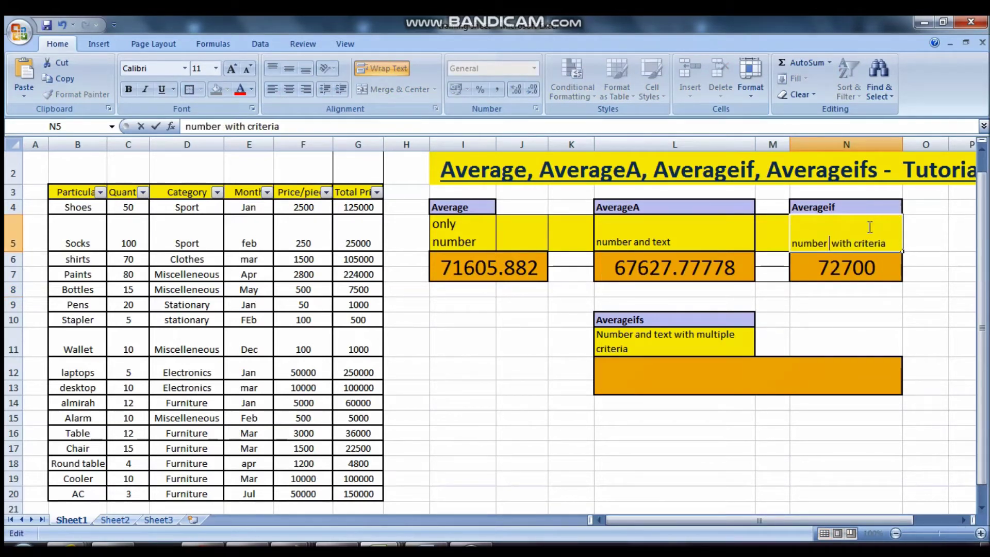
pyautogui.press('Return')
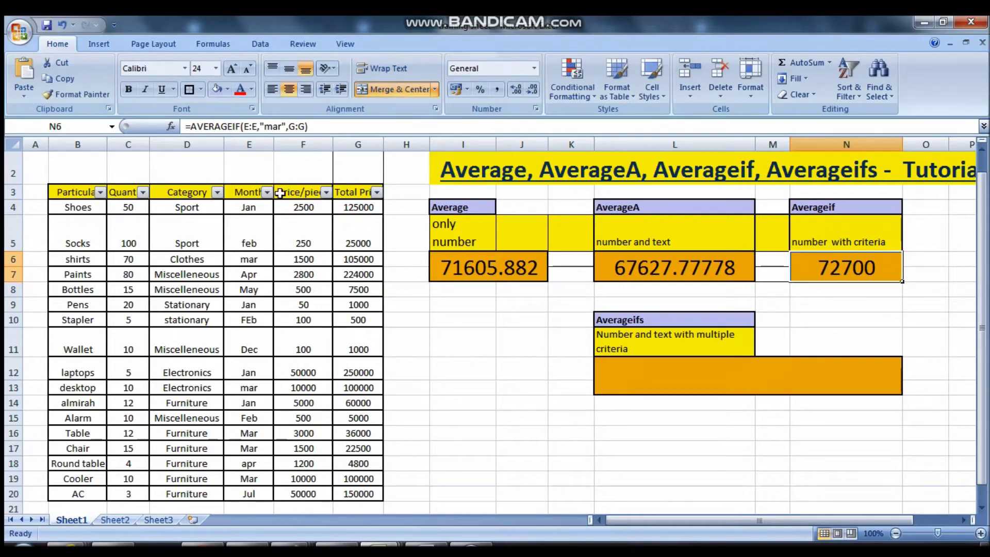
# - Filter the Month column to mar only and select the filtered Total Price cells to check their average
pyautogui.click(267, 192)
pyautogui.click(152, 307)
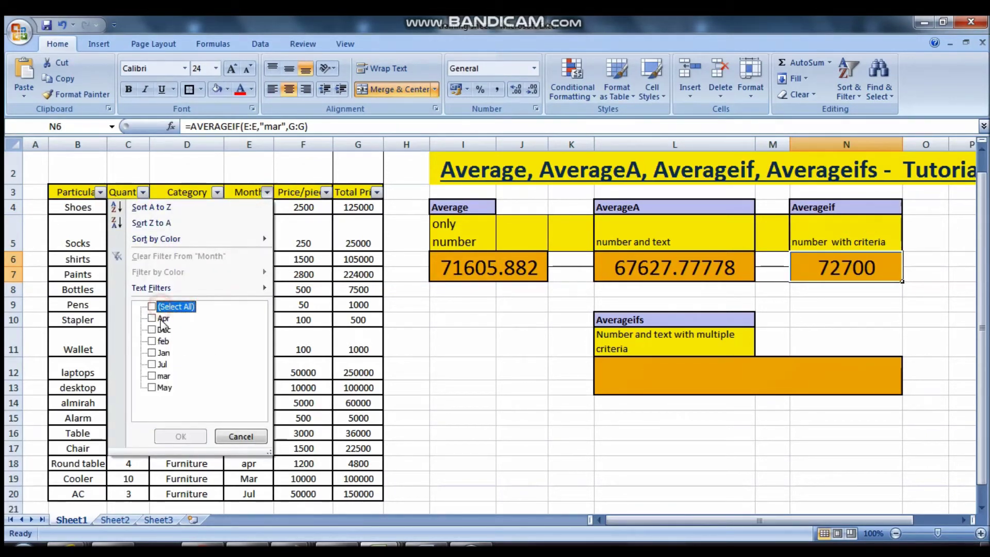
pyautogui.click(153, 376)
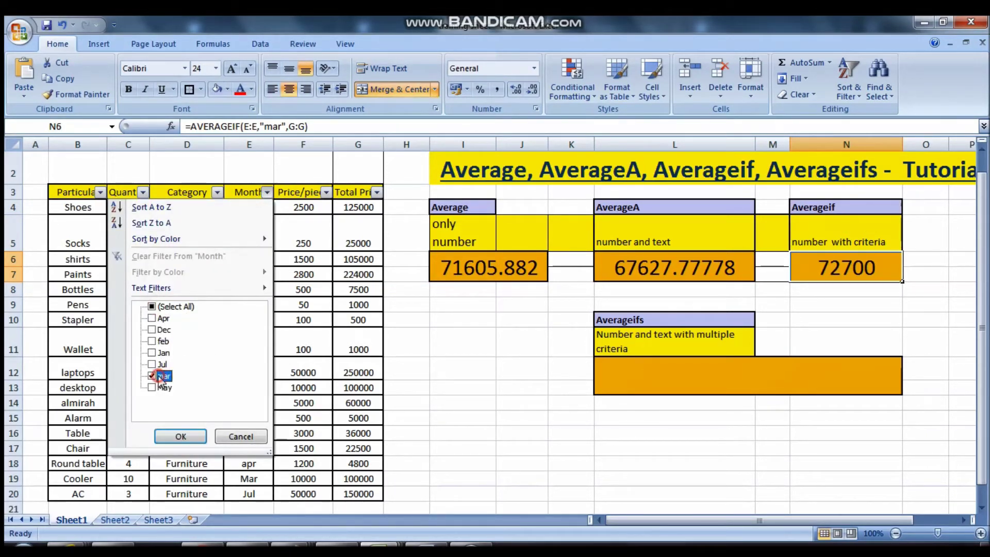
pyautogui.click(179, 435)
pyautogui.moveTo(357, 205); pyautogui.dragTo(360, 266)
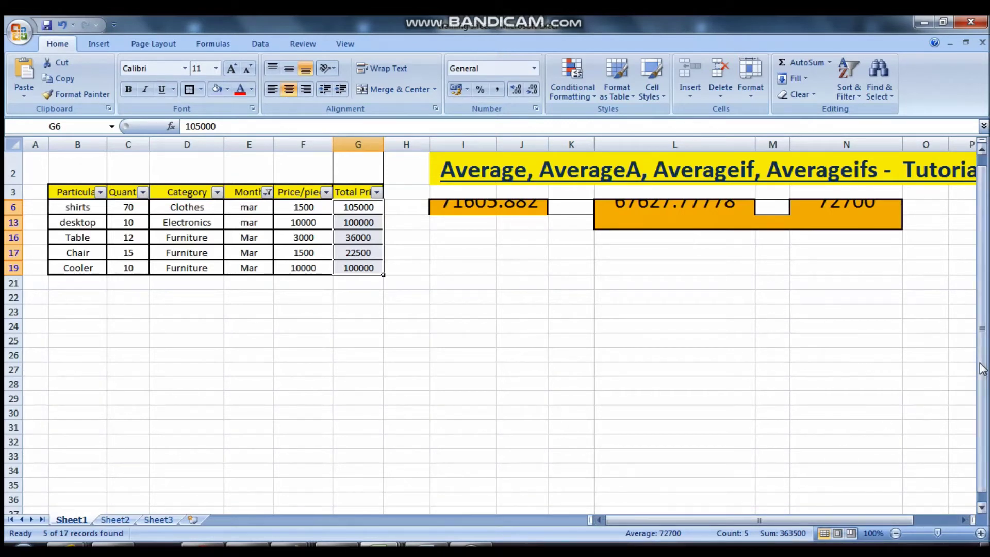
# - Clear the Month filter so that all rows of the table are shown again
pyautogui.scroll(1, 979, 335)
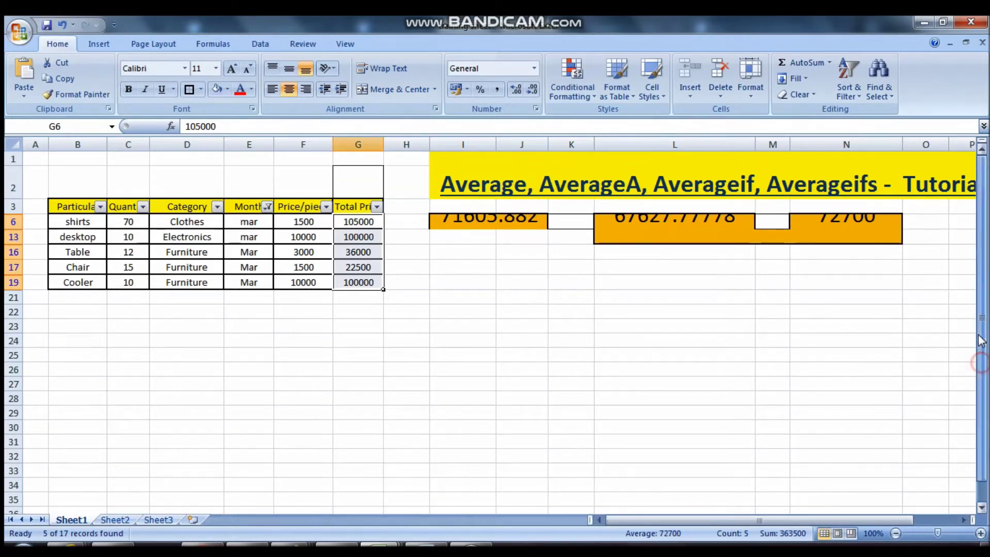
pyautogui.click(266, 44)
pyautogui.click(416, 63)
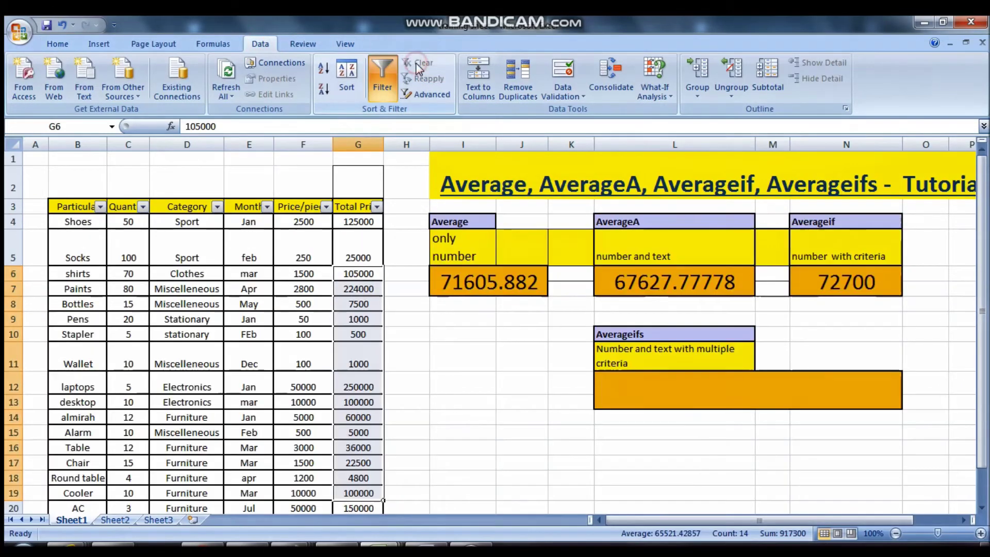
pyautogui.click(909, 302)
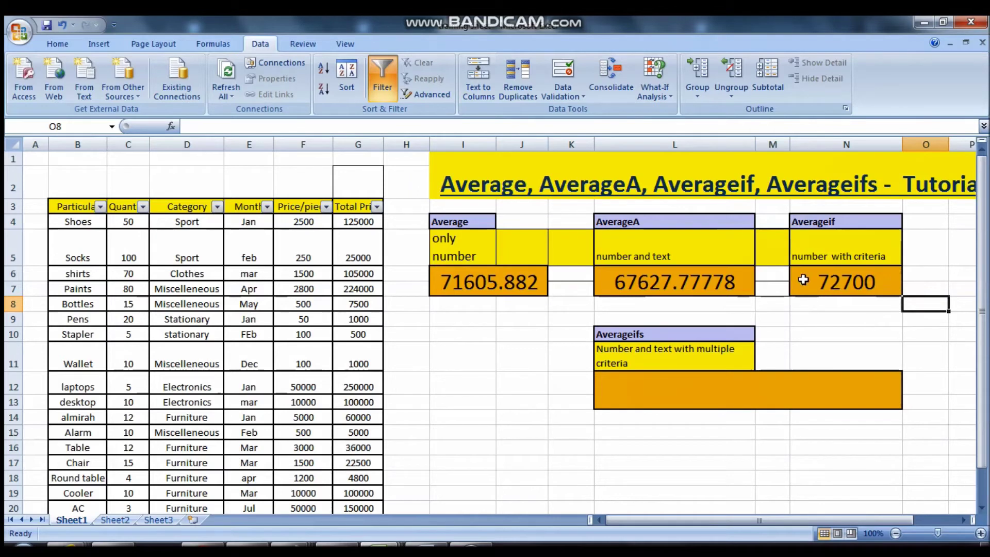
# - Switch to the Word document, enter 72700 as the answer to Q2, and return to the Excel sheet
pyautogui.hotkey('alt', 'Tab')
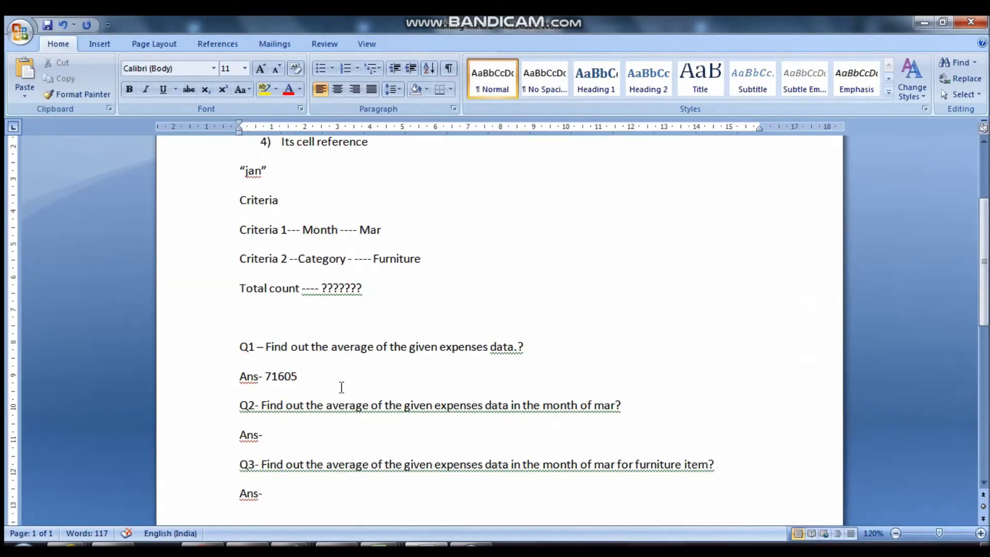
pyautogui.write('72700')
pyautogui.hotkey('alt', 'Tab')
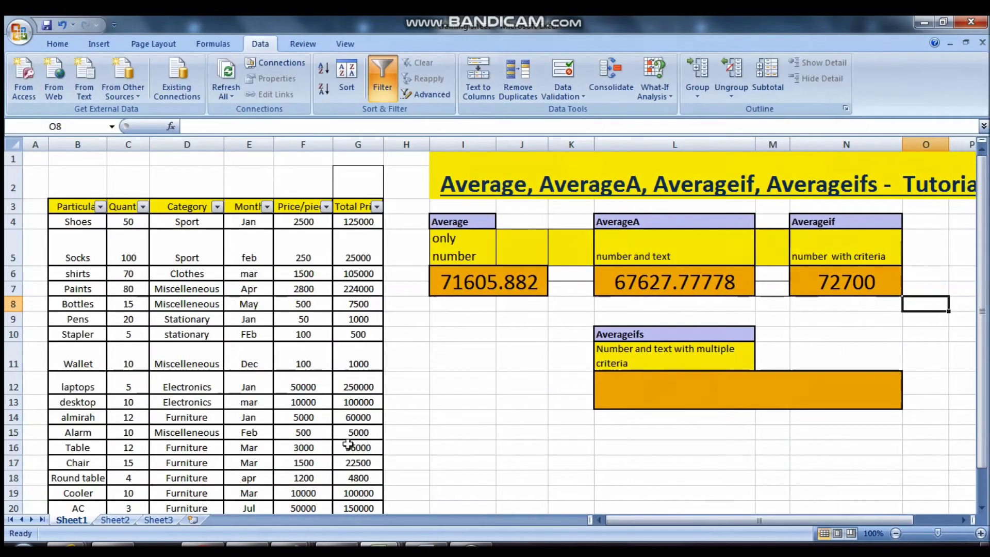
# - Reopen the AVERAGEIF formula in N6 to review its range and criterion arguments, leaving it as it is
pyautogui.doubleClick(875, 282)
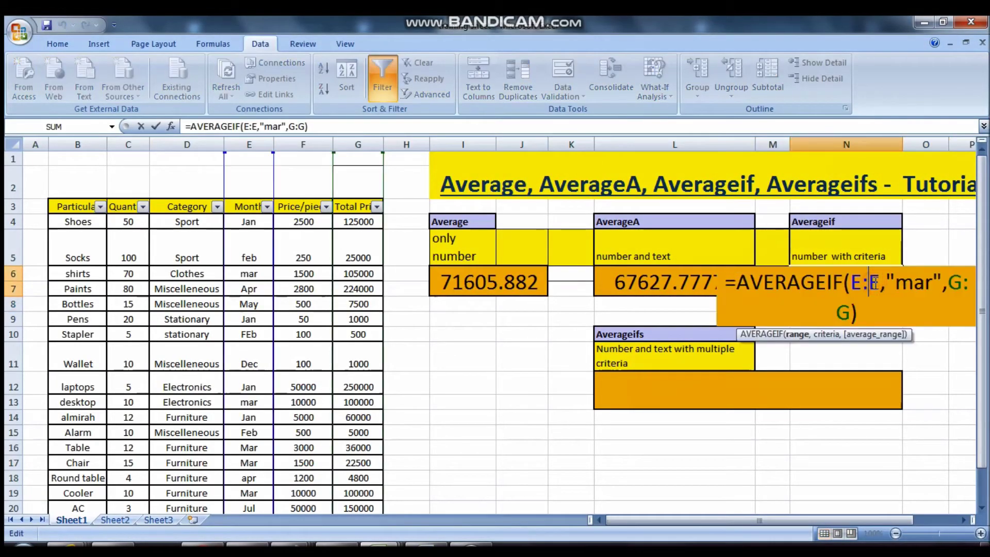
pyautogui.doubleClick(891, 279)
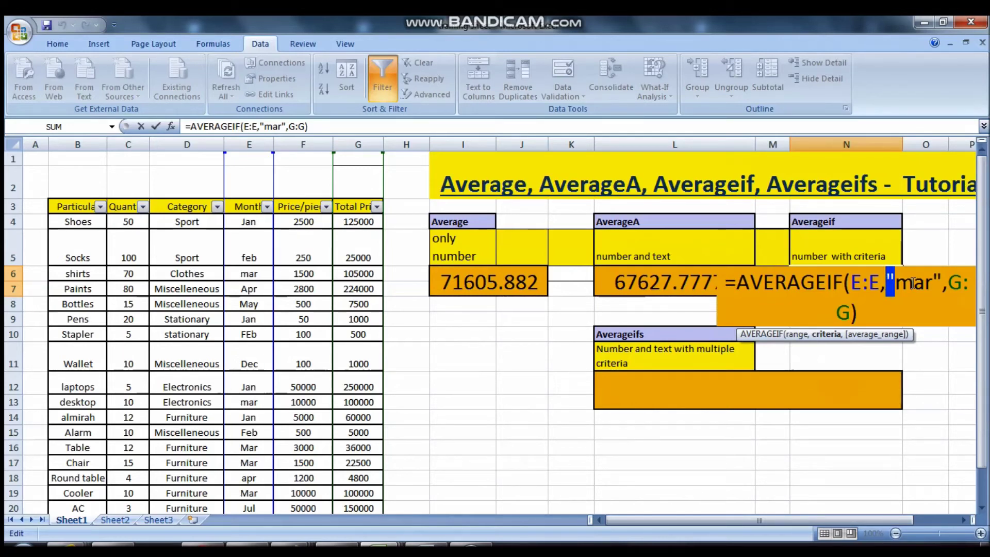
pyautogui.press('Return')
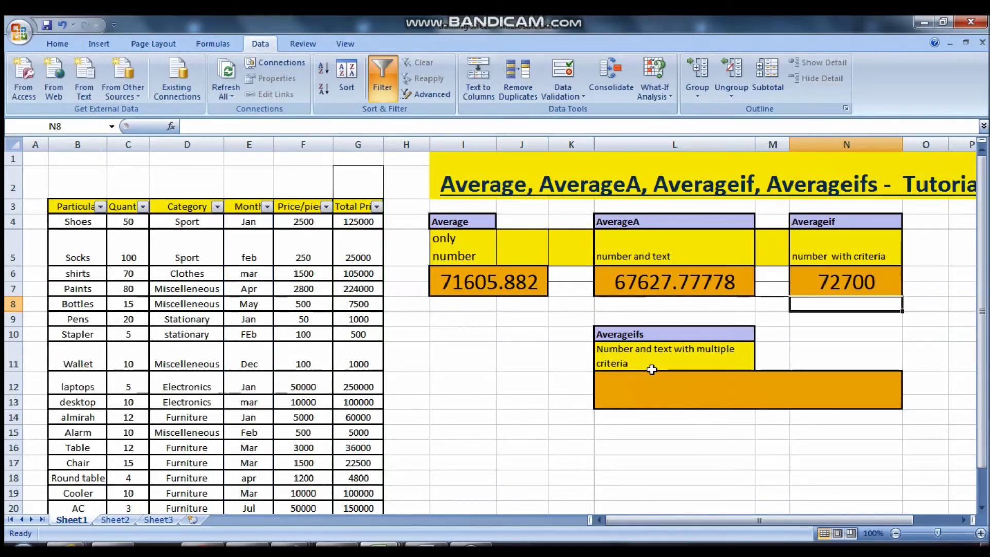
# - Shorten the description under Averageifs in L11 to "Number with multiple criteria" by removing the words "and text"
pyautogui.doubleClick(675, 351)
pyautogui.press('BackSpace')
pyautogui.press('BackSpace')
pyautogui.press('BackSpace')
pyautogui.press('BackSpace')
pyautogui.press('BackSpace')
pyautogui.press('BackSpace')
pyautogui.press('BackSpace')
pyautogui.press('BackSpace')
pyautogui.press('BackSpace')
pyautogui.press('BackSpace')
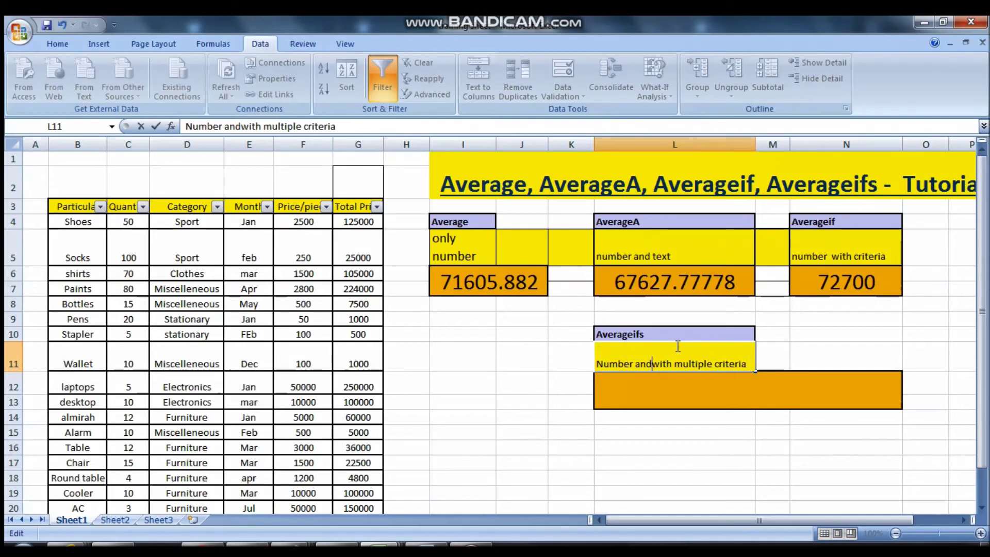
pyautogui.press('Return')
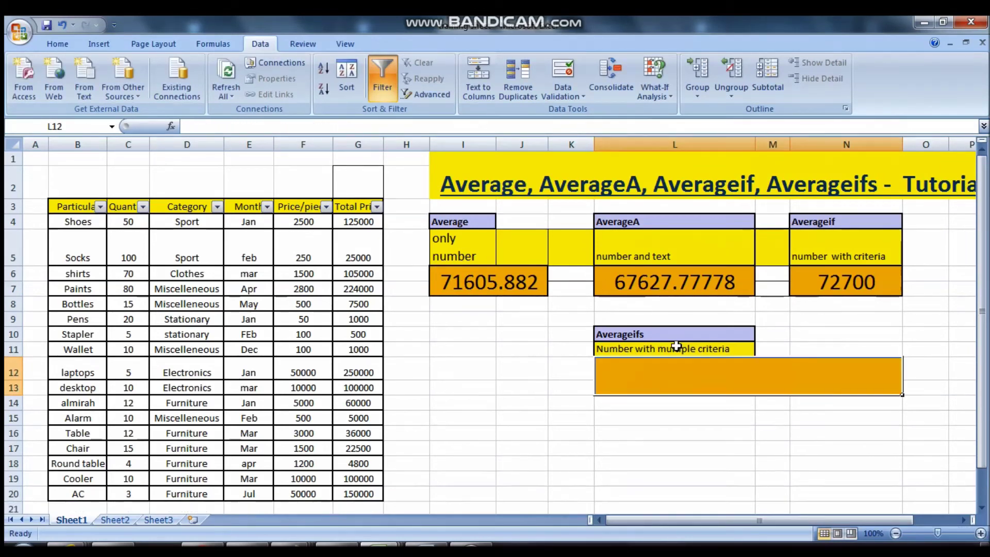
# - Start an AVERAGEIFS formula in the merged cell L12 with the Total Price column G:G as the average range
pyautogui.doubleClick(661, 378)
pyautogui.click(713, 401)
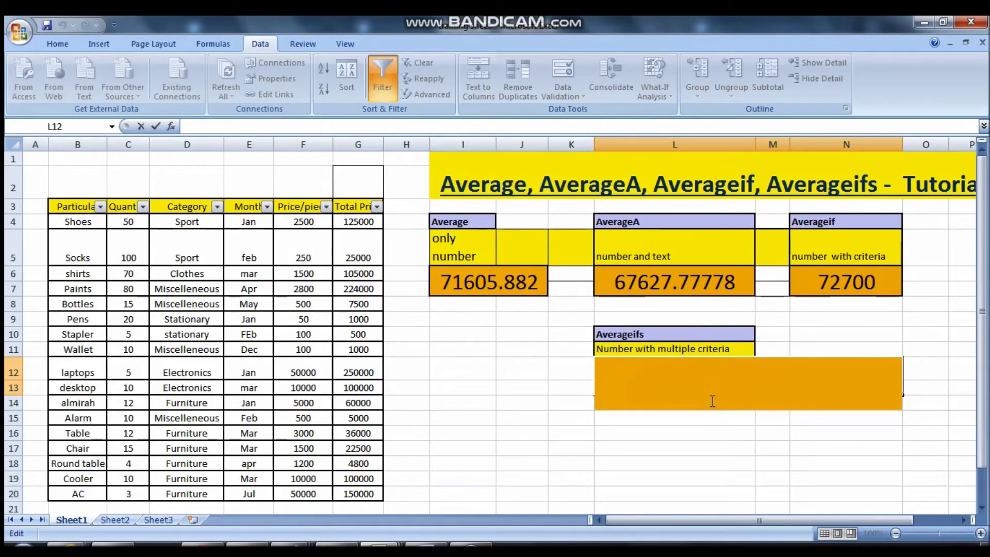
pyautogui.write('=')
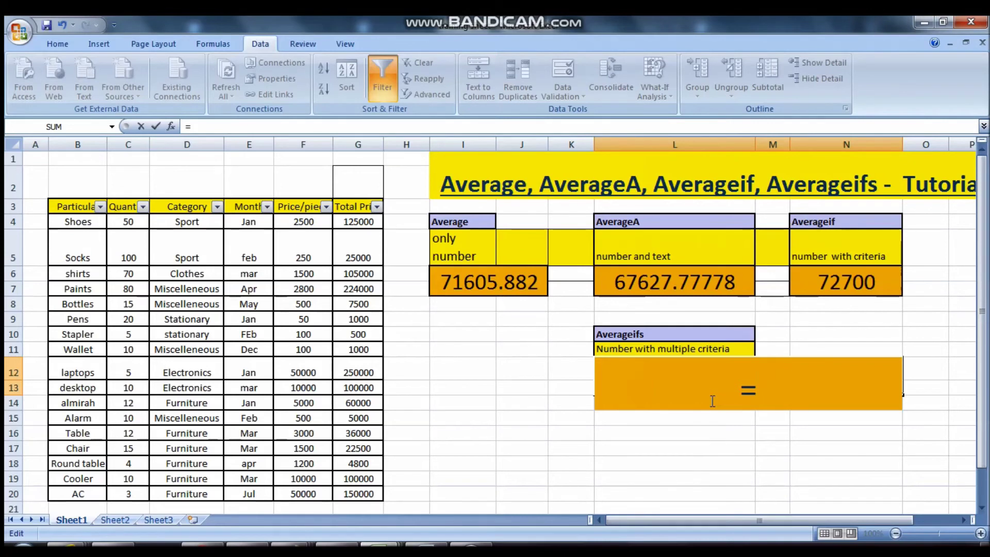
pyautogui.write('average')
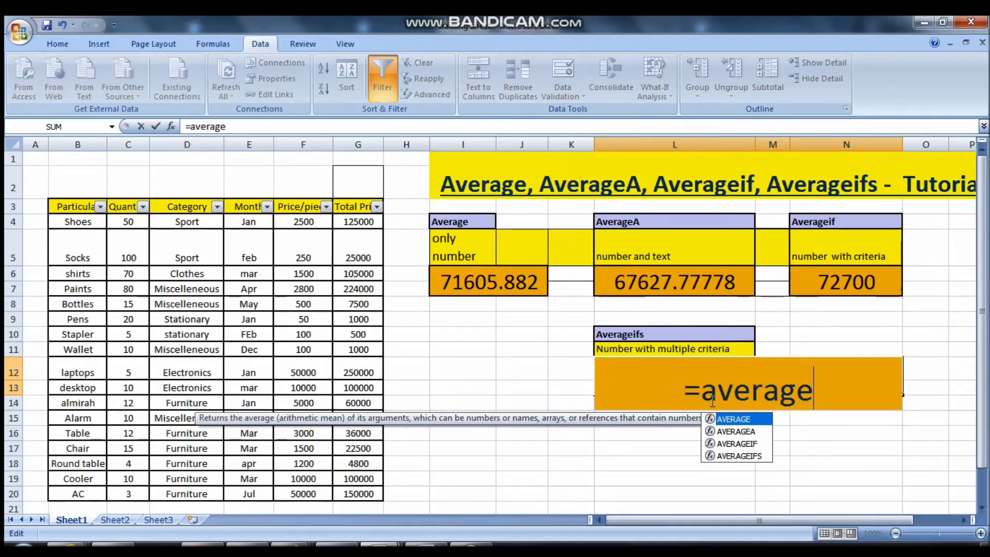
pyautogui.doubleClick(742, 455)
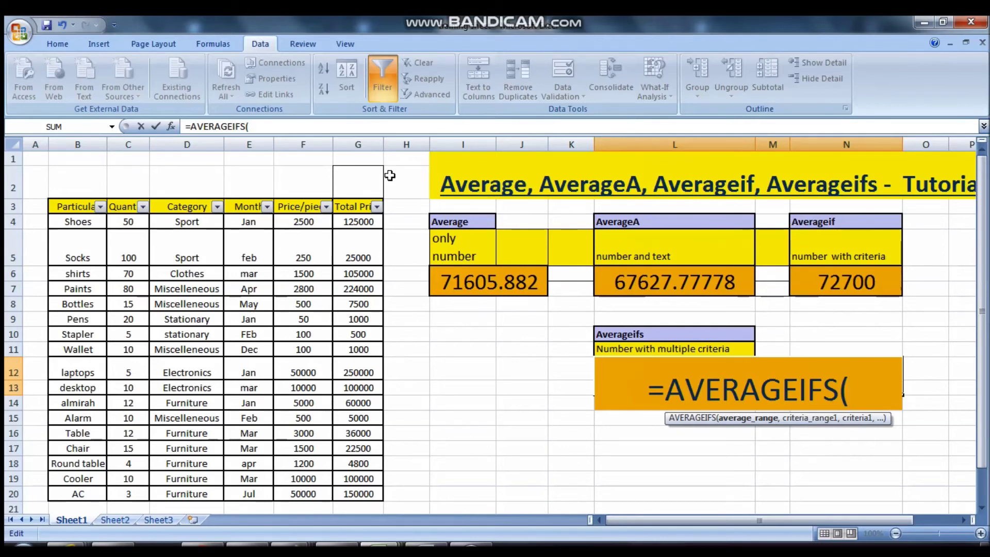
pyautogui.click(360, 144)
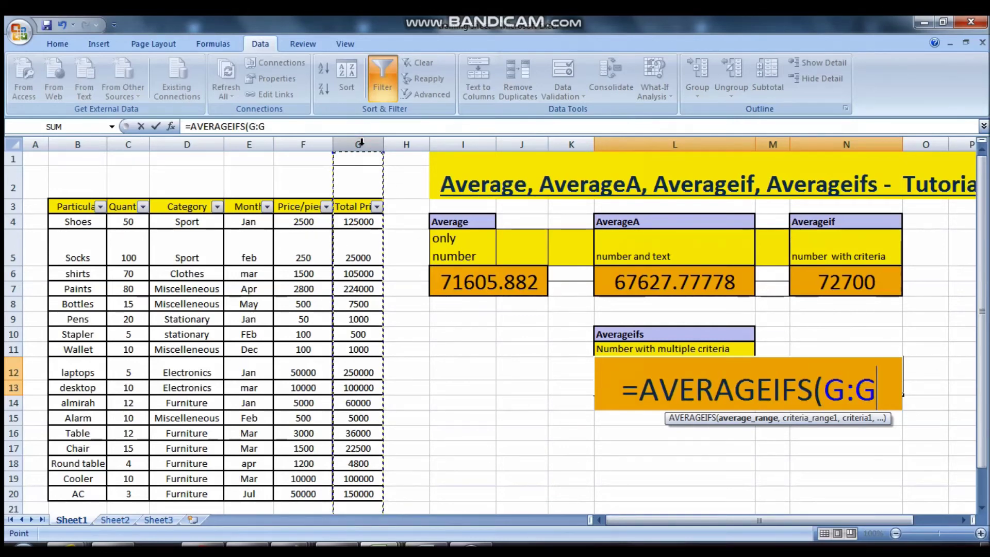
pyautogui.write(',')
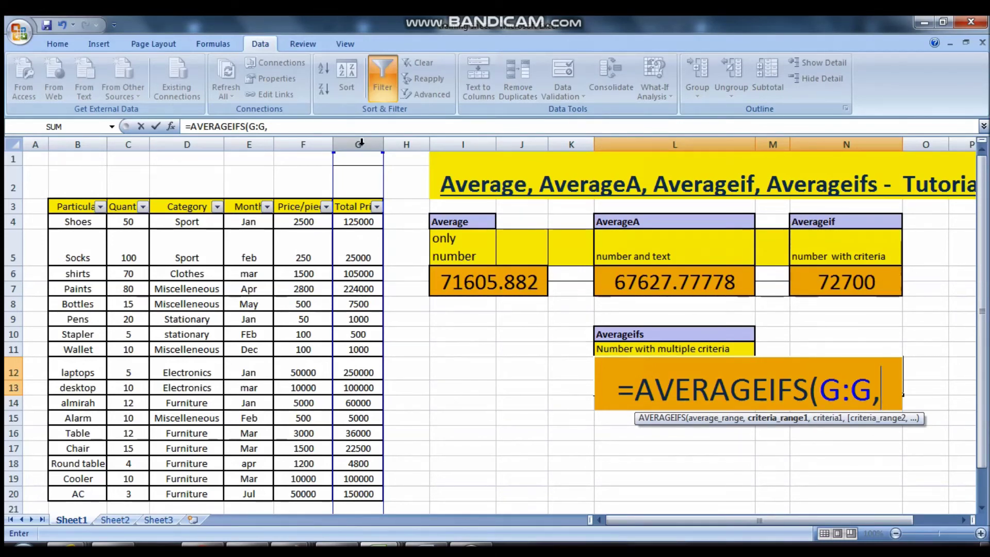
pyautogui.hotkey('alt', 'Tab')
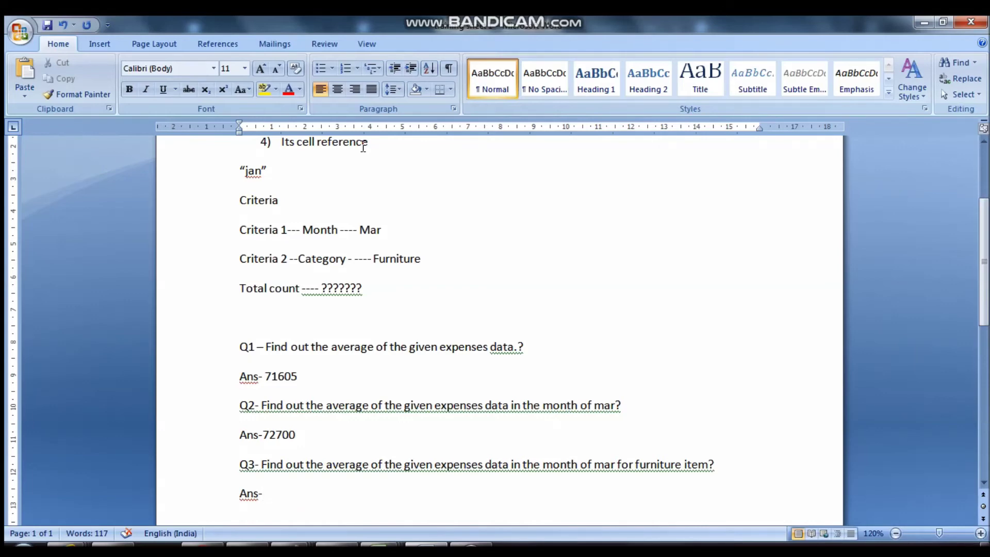
pyautogui.hotkey('alt', 'Tab')
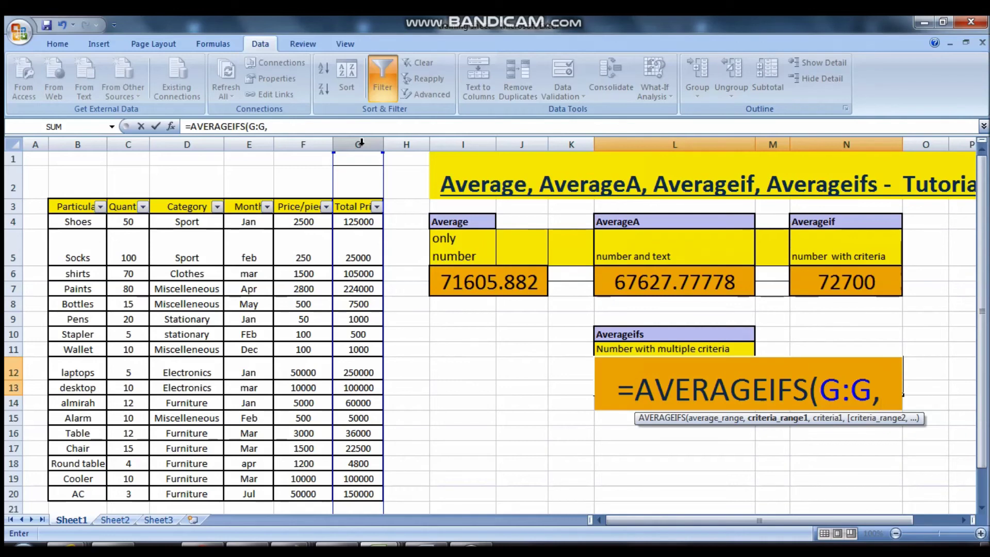
pyautogui.click(261, 143)
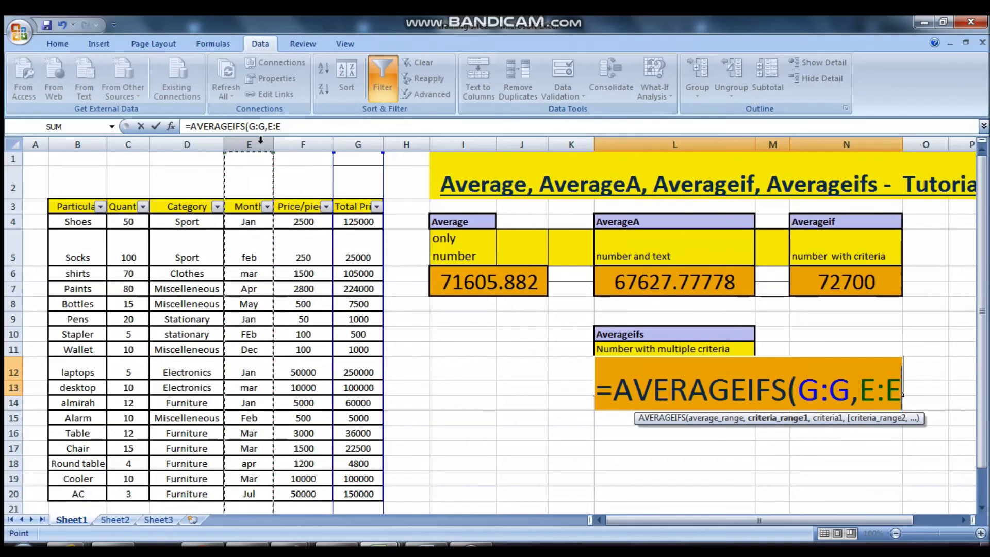
pyautogui.write(',')
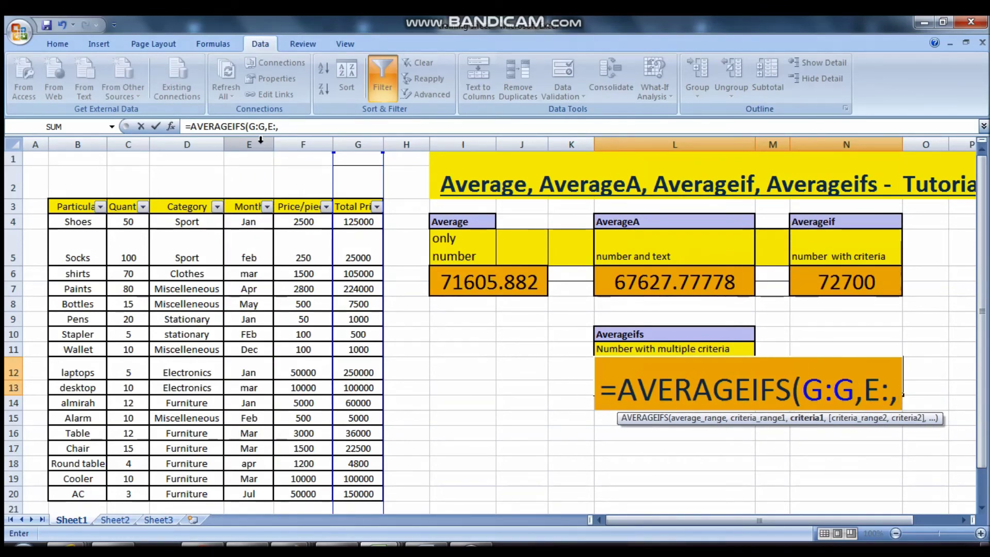
pyautogui.write('"')
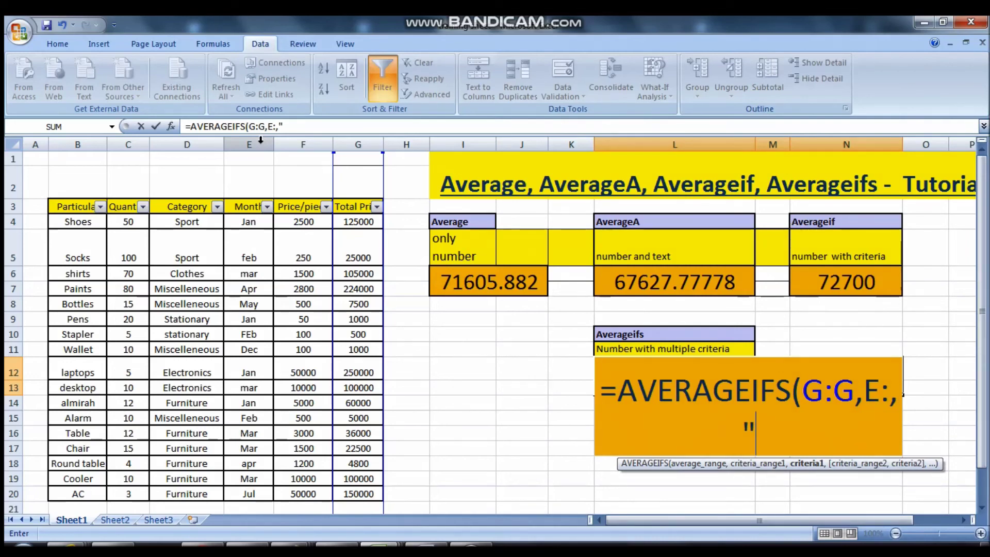
pyautogui.press('BackSpace')
pyautogui.press('BackSpace')
pyautogui.press('BackSpace')
pyautogui.press('BackSpace')
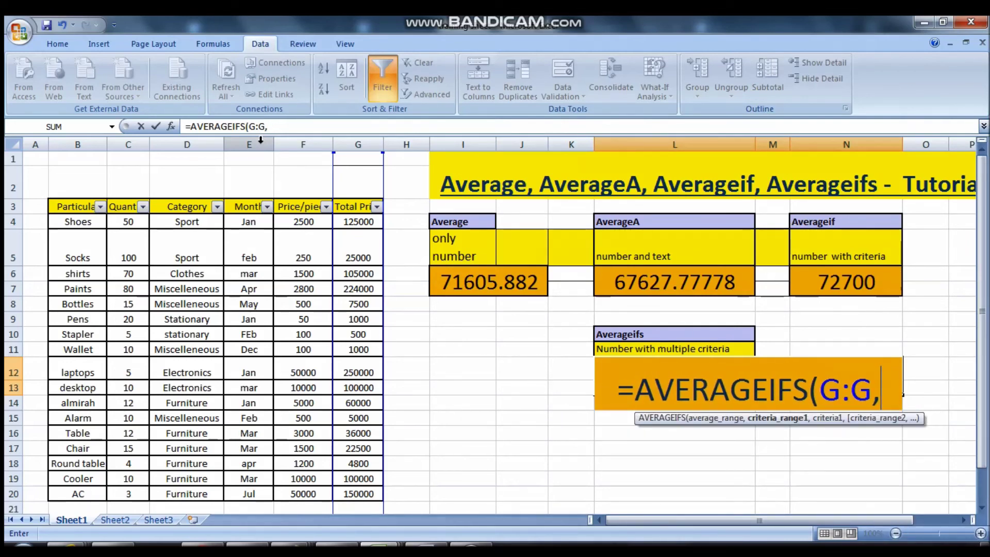
# - Add the Month column E:E as the first criteria range of the AVERAGEIFS formula, with the criterion "mar"
pyautogui.click(245, 141)
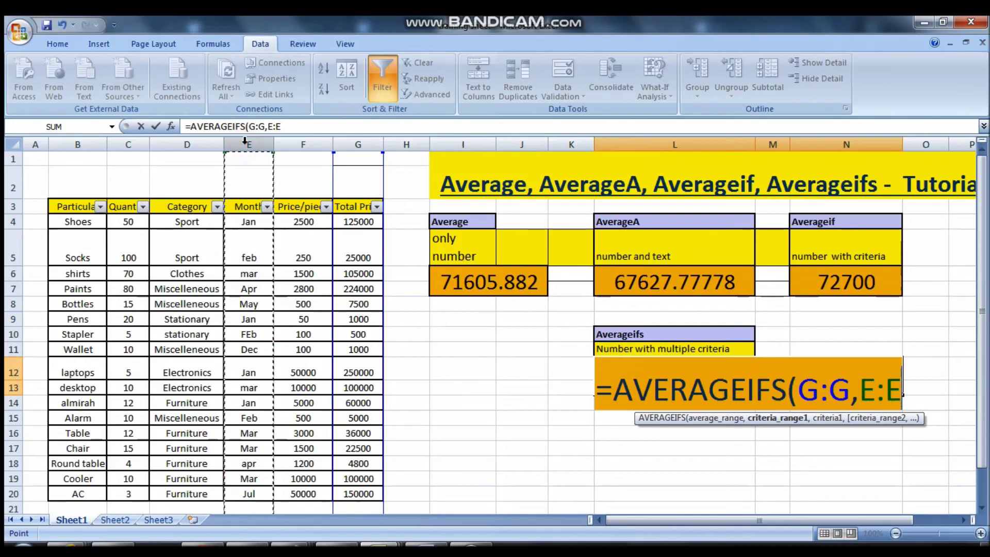
pyautogui.write(',')
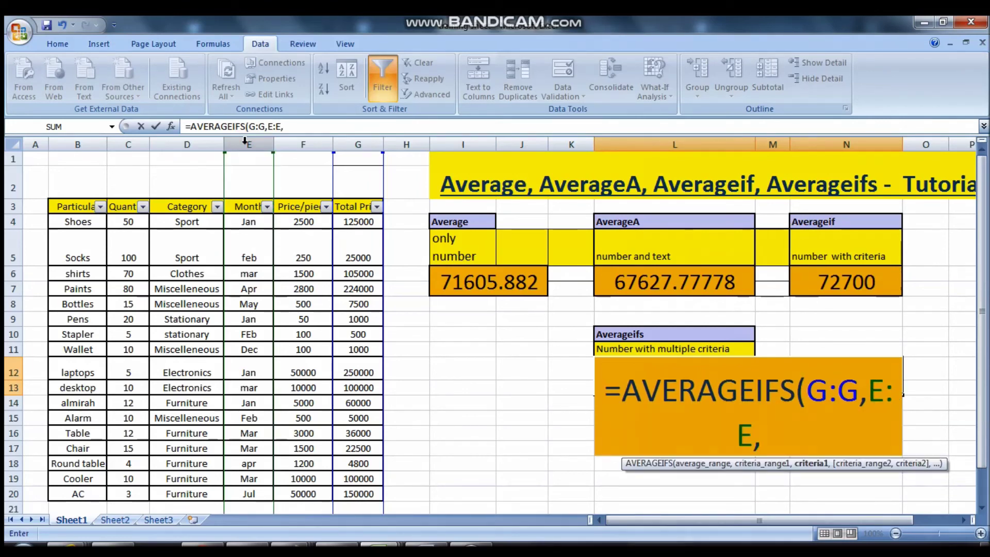
pyautogui.write('"')
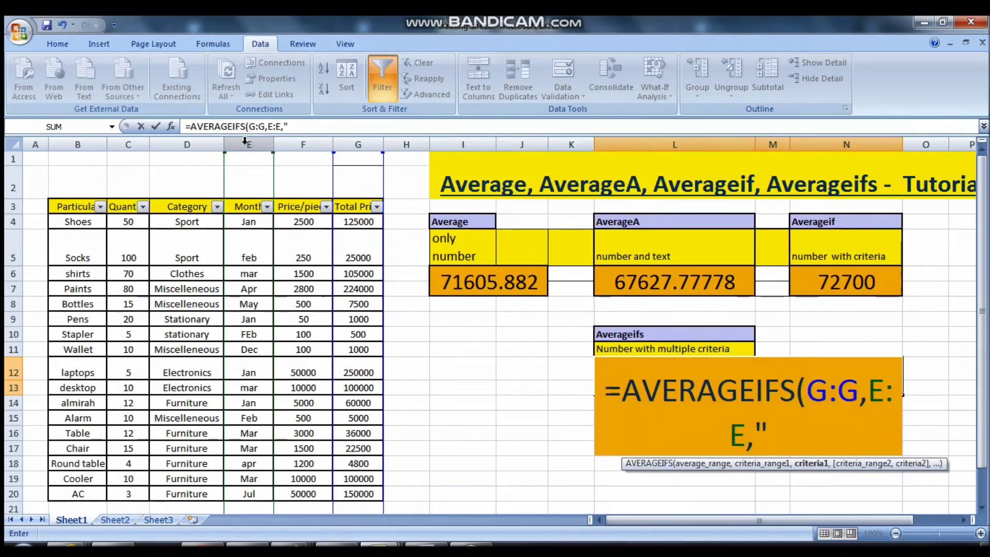
pyautogui.write('mar",')
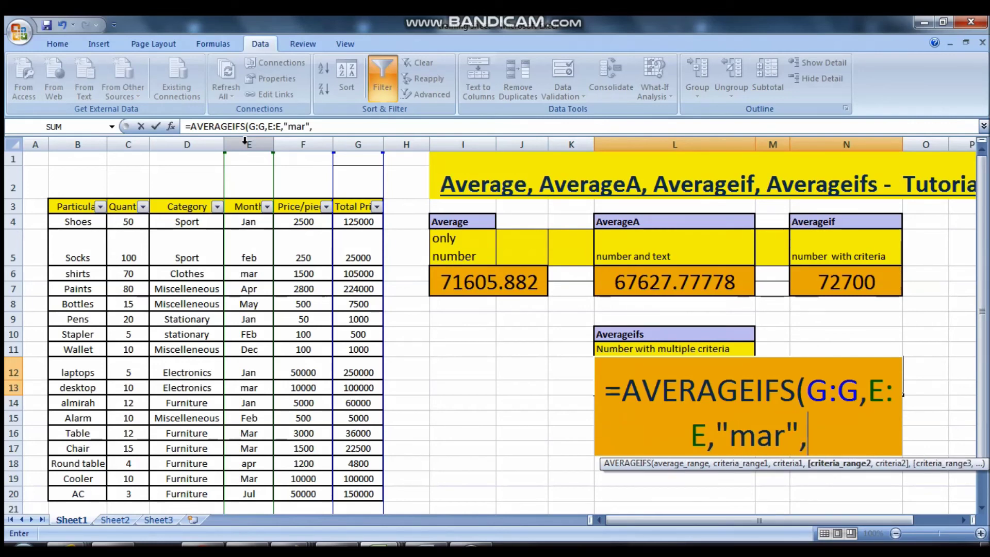
# - Complete the AVERAGEIFS formula with the Category column D:D as the second criteria range and the criterion "furniture"
pyautogui.click(185, 143)
pyautogui.write(',')
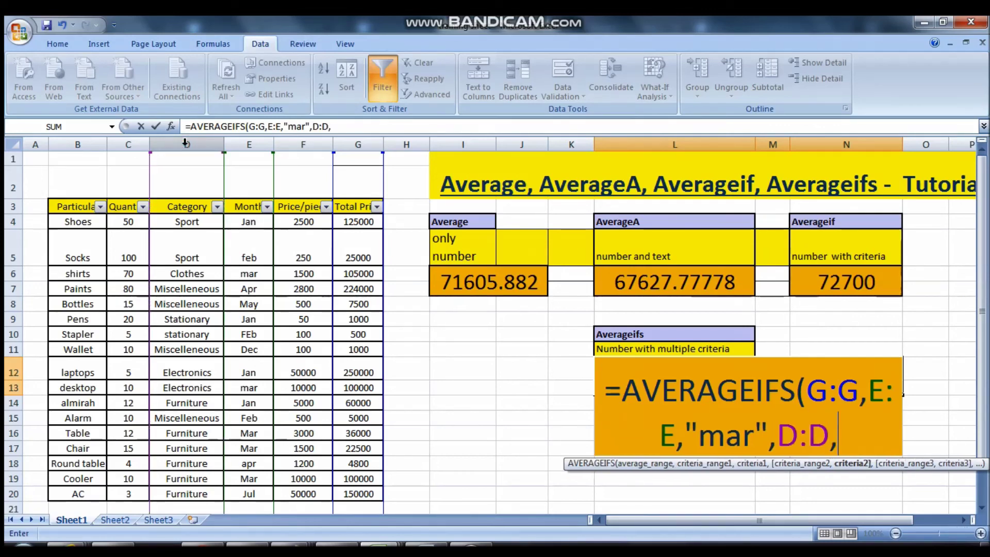
pyautogui.write('"furnitur')
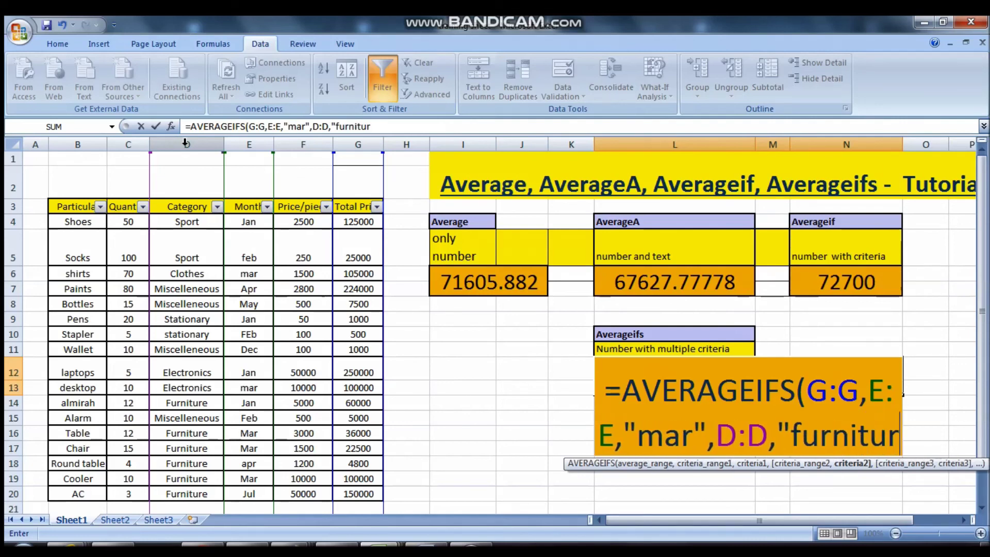
pyautogui.write('e')
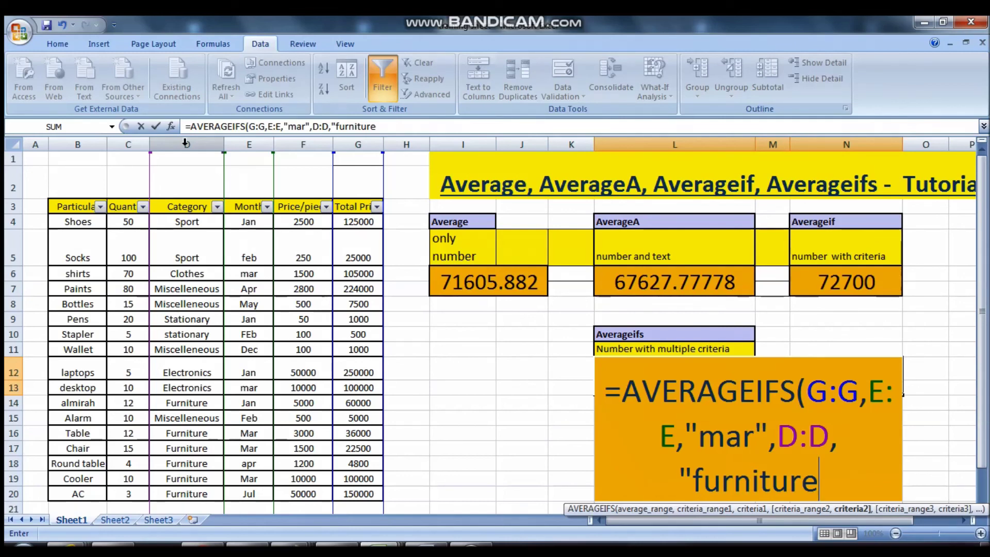
pyautogui.write('"')
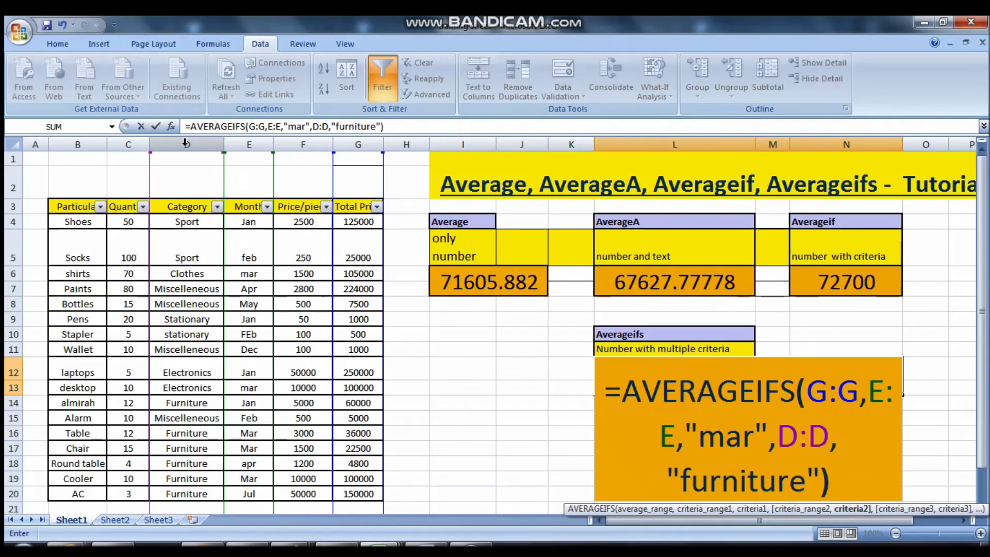
pyautogui.press('Return')
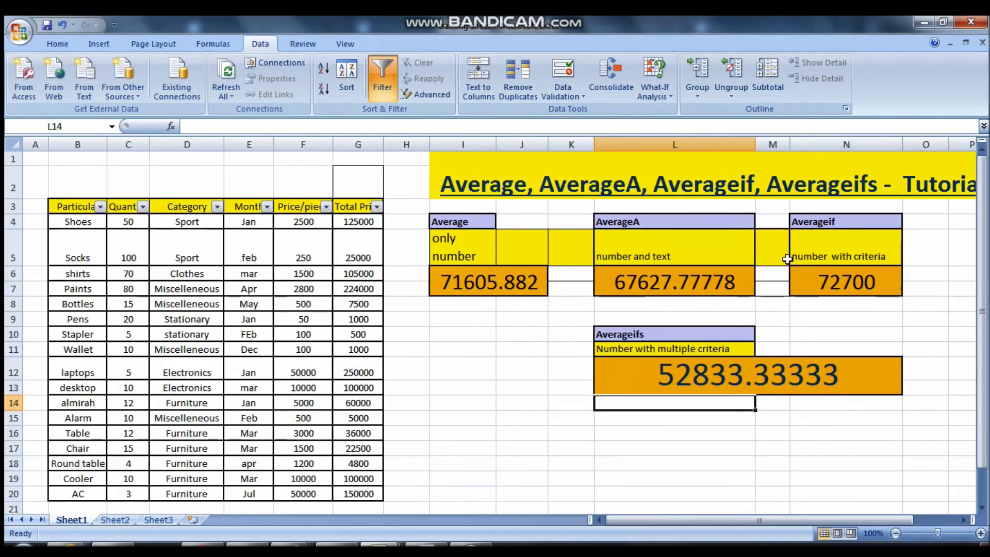
# - Switch to the Word document and enter 52833, the whole-number part of the AVERAGEIFS result, as the answer to Q3
pyautogui.hotkey('alt', 'Tab')
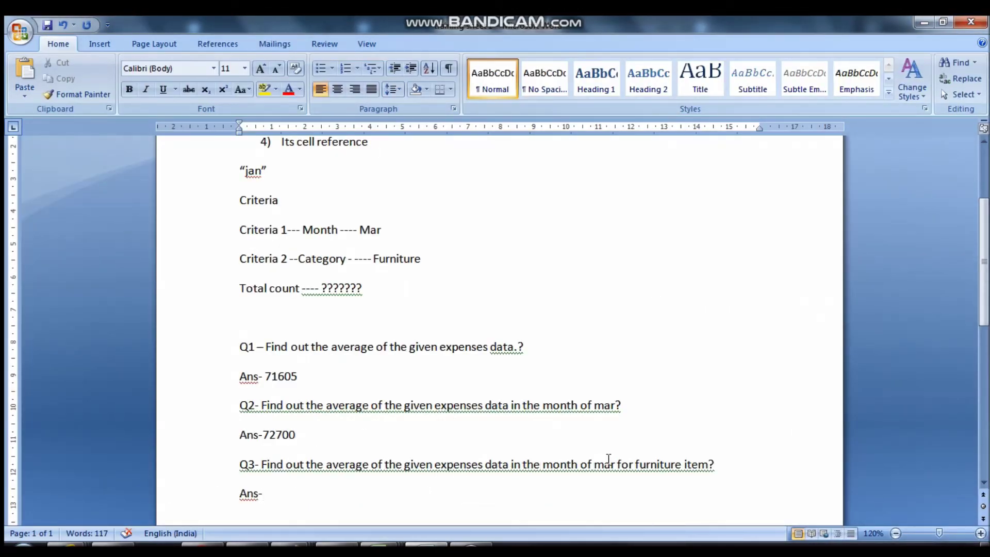
pyautogui.hotkey('alt', 'Tab')
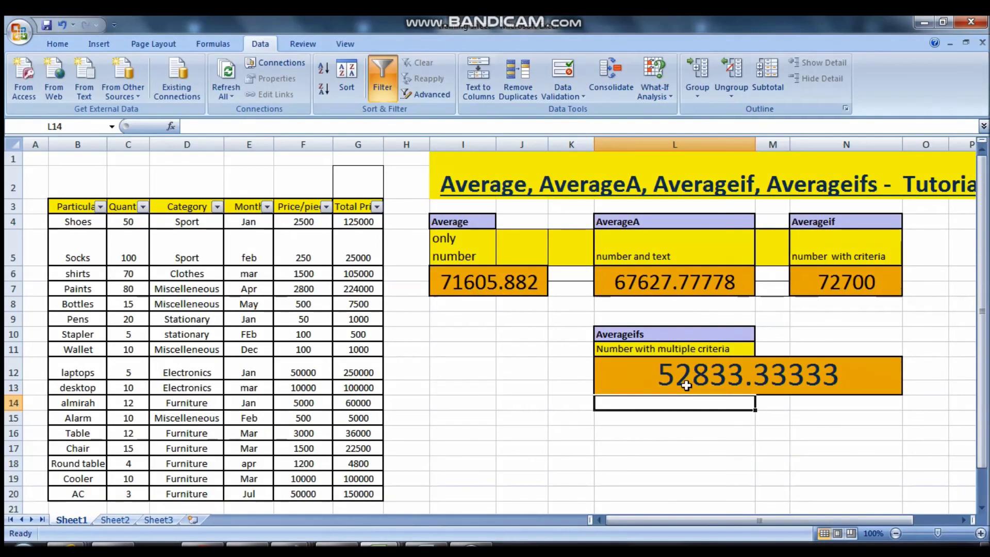
pyautogui.hotkey('alt', 'Tab')
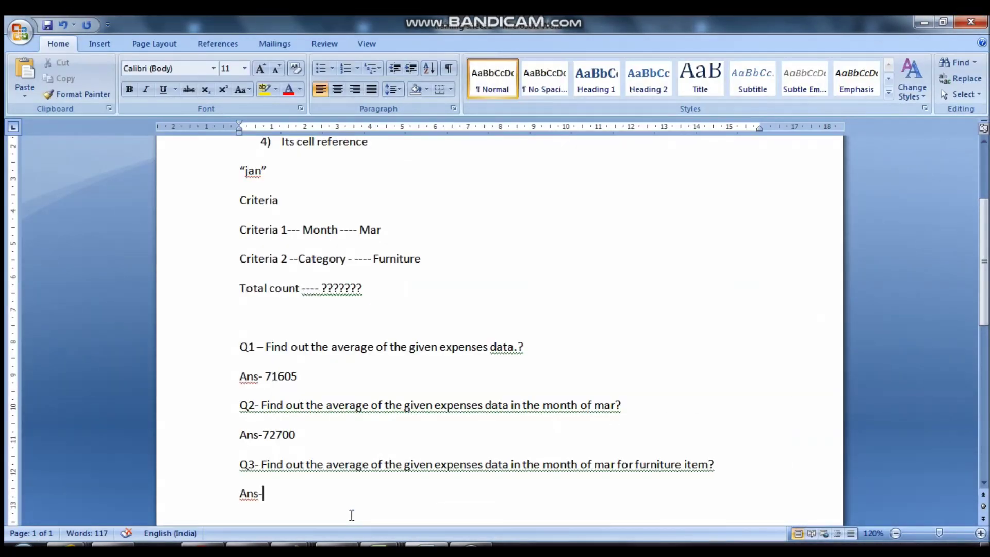
pyautogui.write('52833')
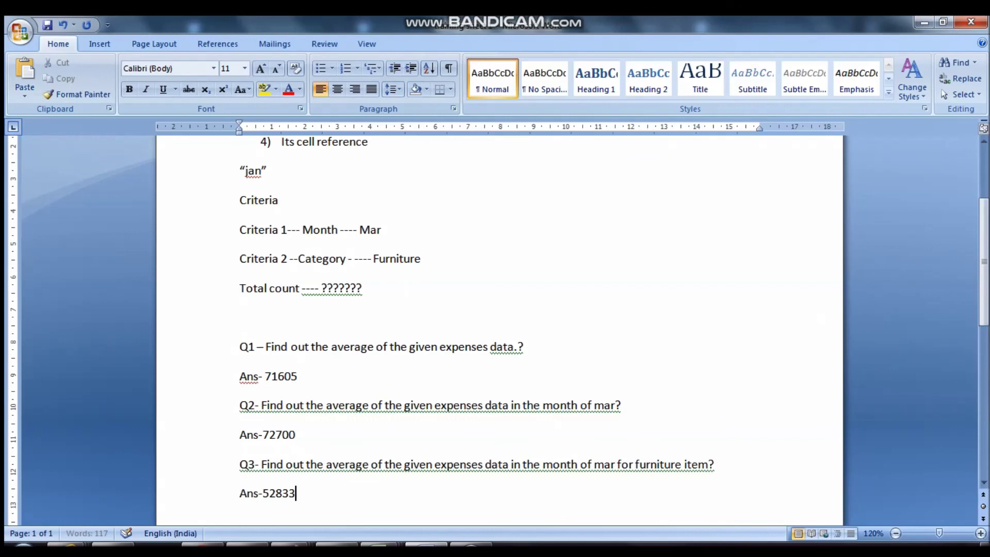
# - Review the Q1–Q3 questions and answers in the Word document, then return to the Excel sheet
pyautogui.hotkey('alt', 'Tab')
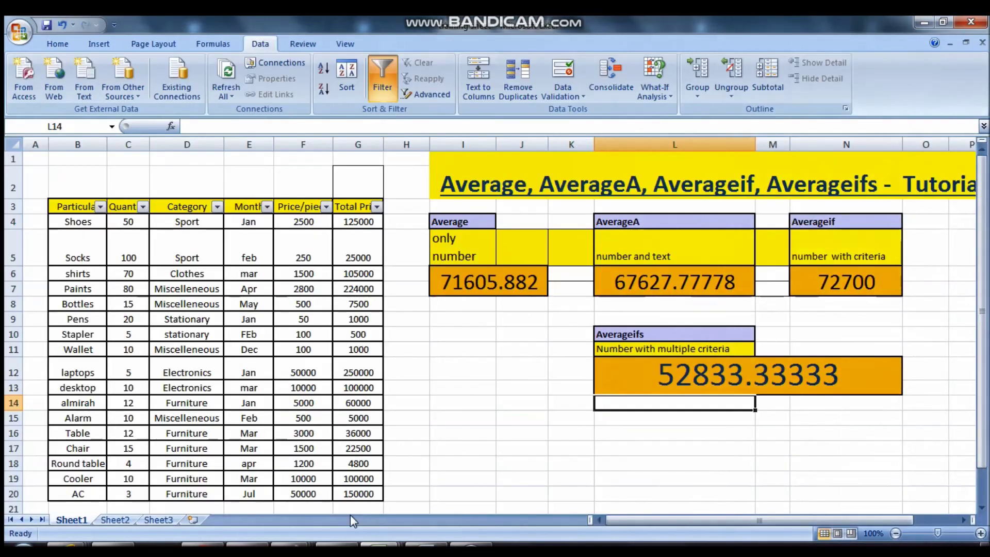
pyautogui.hotkey('alt', 'Tab')
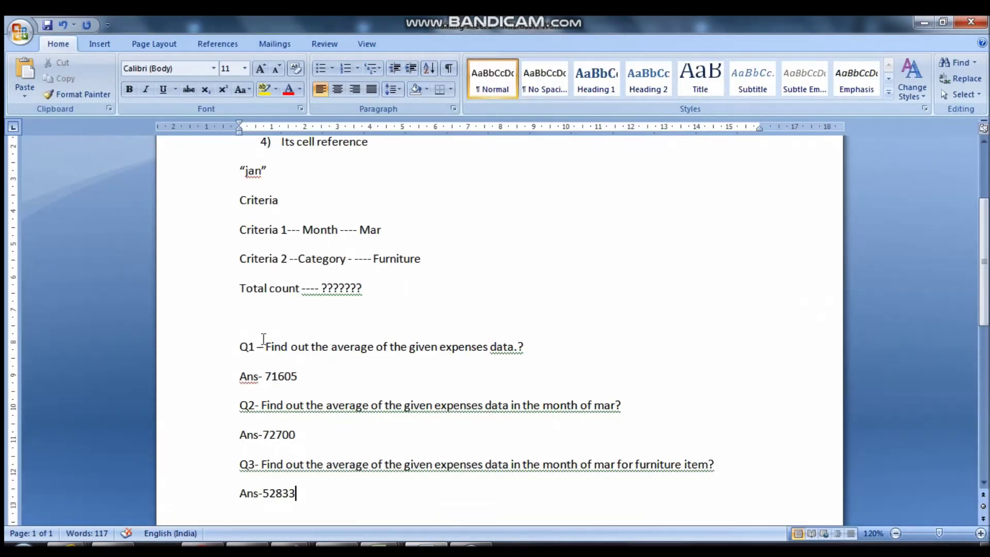
pyautogui.moveTo(257, 334); pyautogui.dragTo(404, 536)
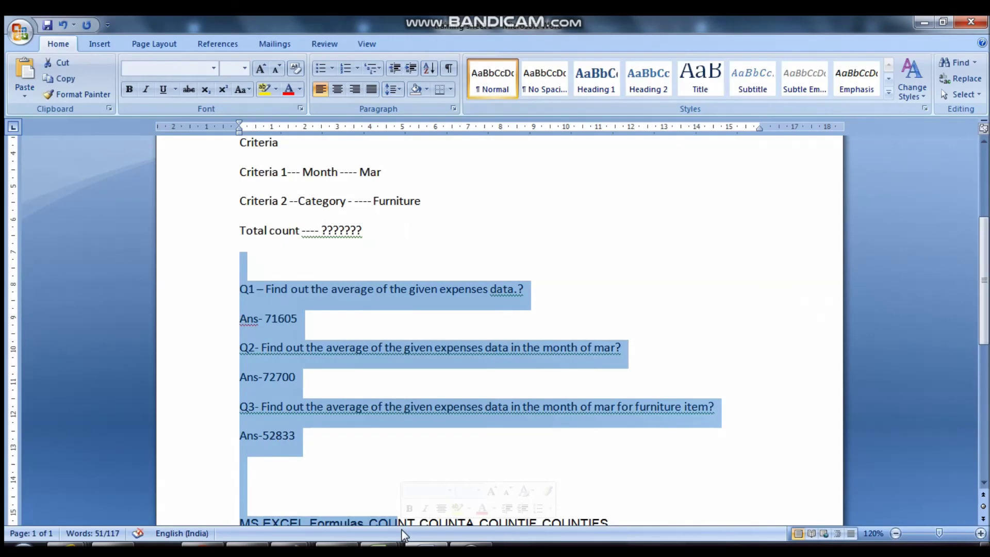
pyautogui.click(389, 456)
pyautogui.hotkey('alt', 'Tab')
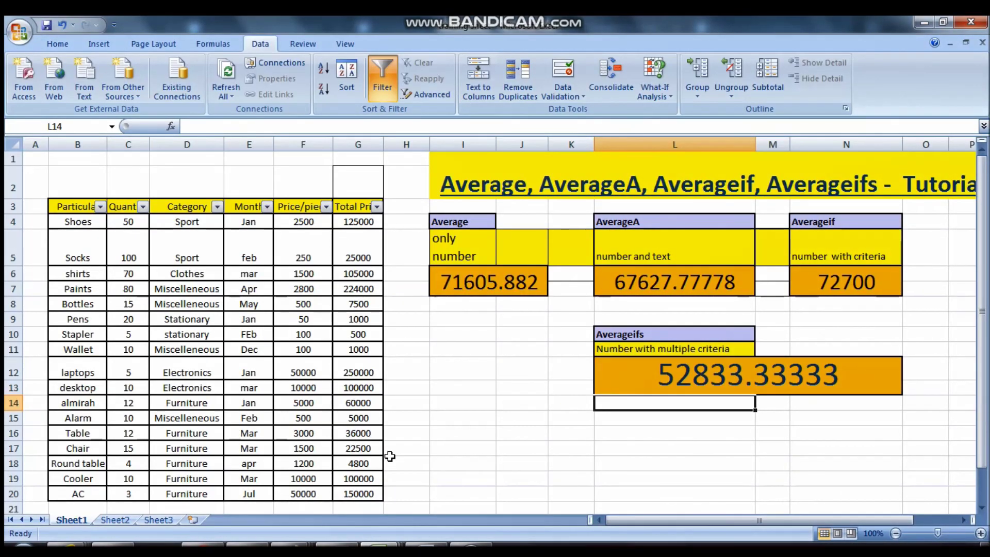